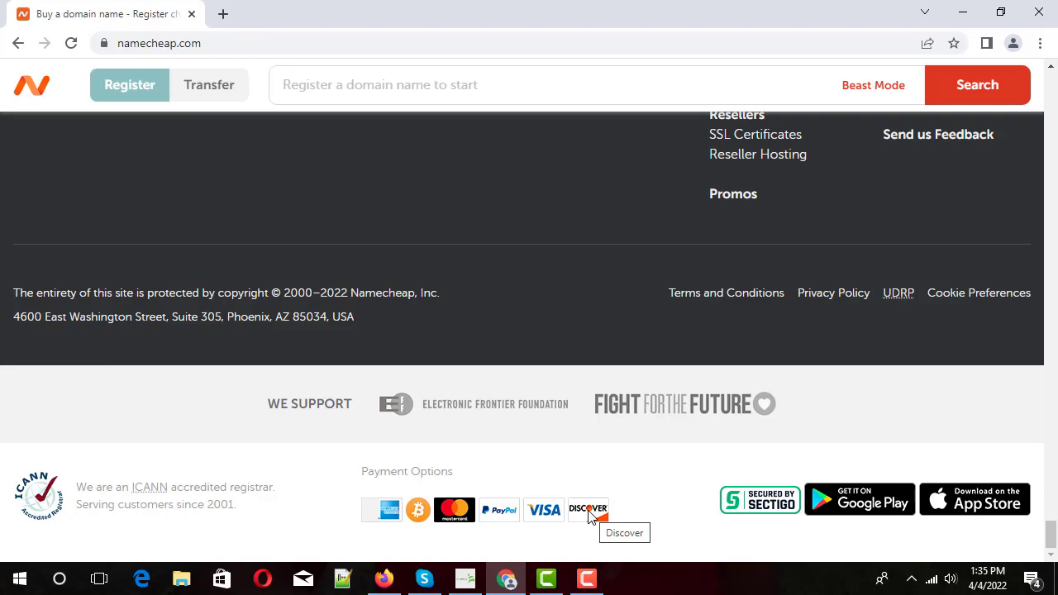
- Open the account sign-up page and review the fields of the Create An Account form
scroll(419, 303, up, 20)
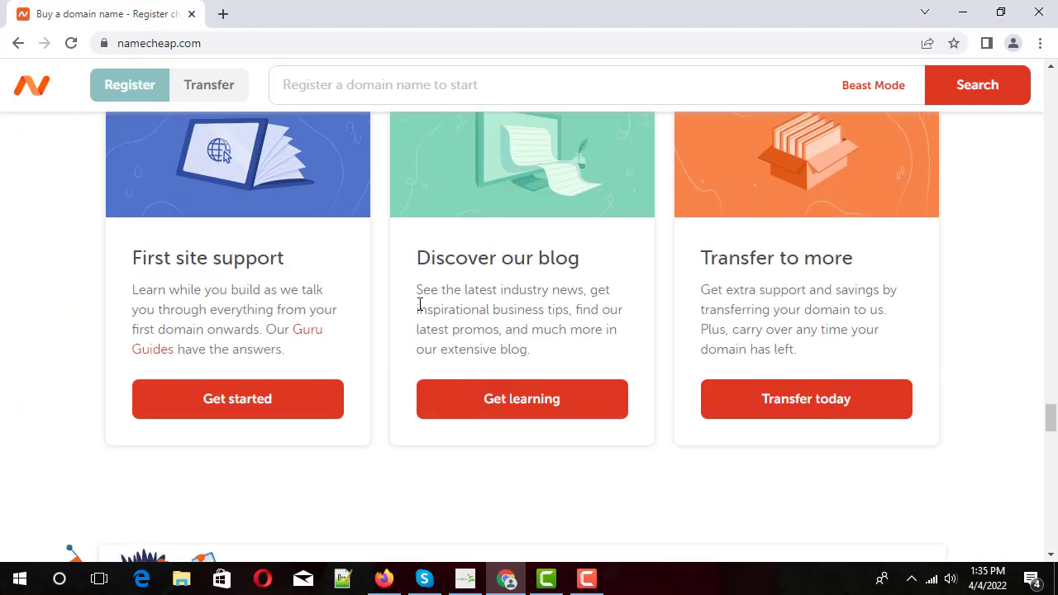
scroll(419, 304, up, 20)
scroll(417, 307, up, 20)
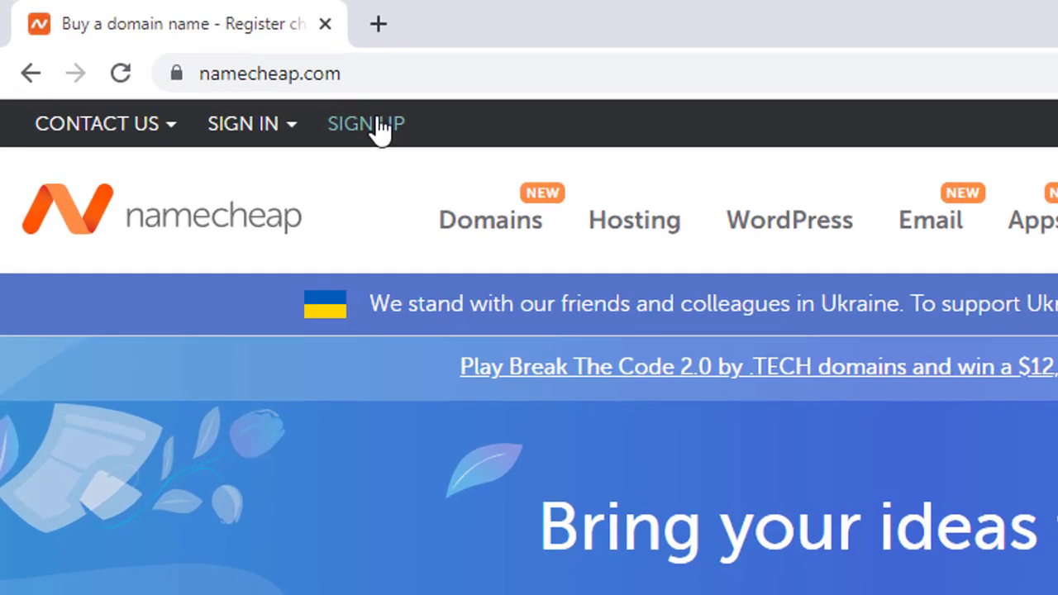
click(380, 128)
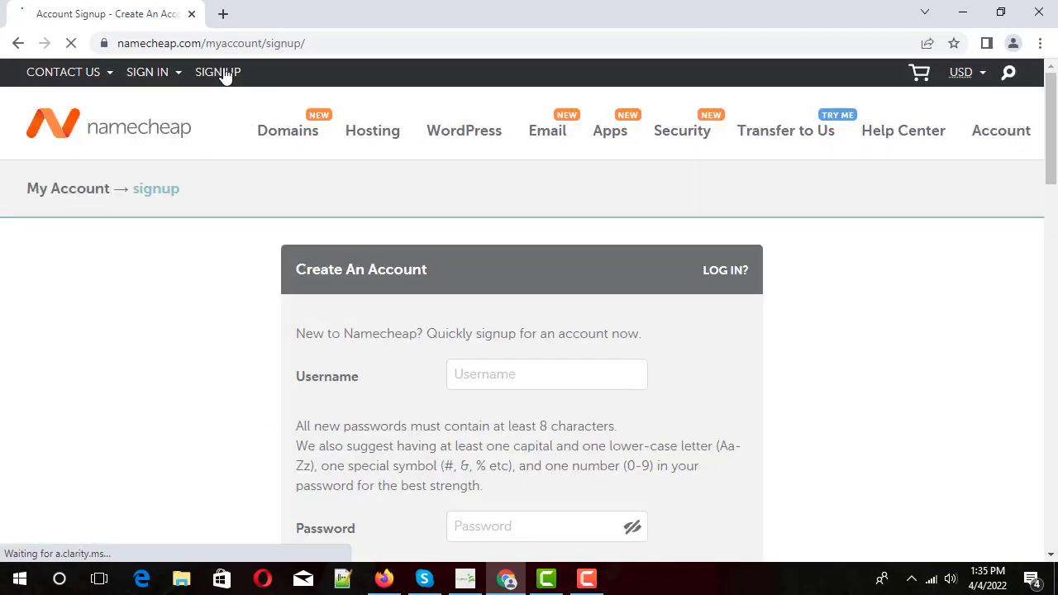
scroll(496, 331, down, 2)
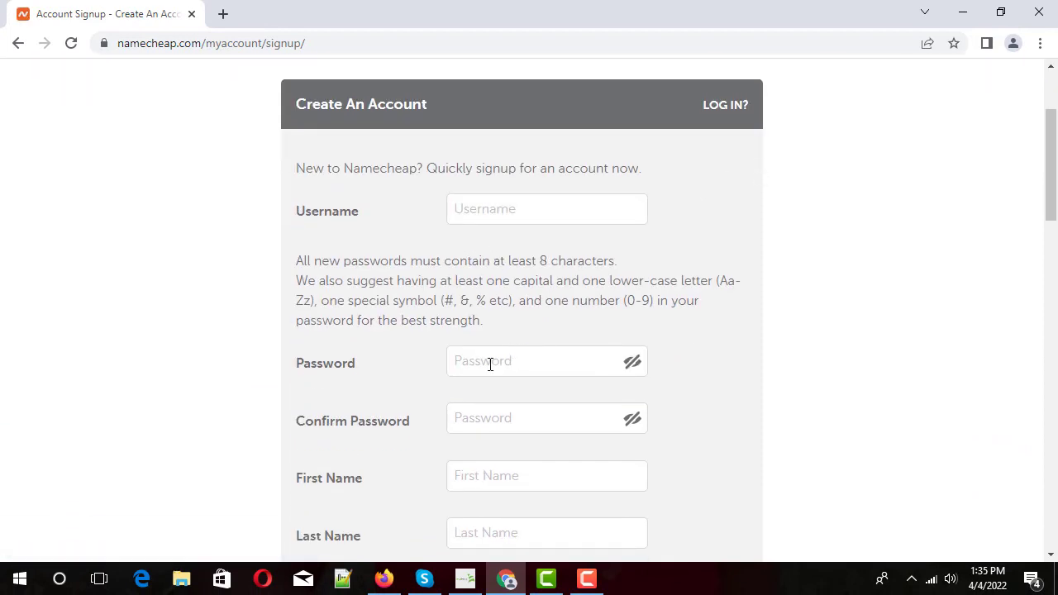
scroll(496, 356, down, 2)
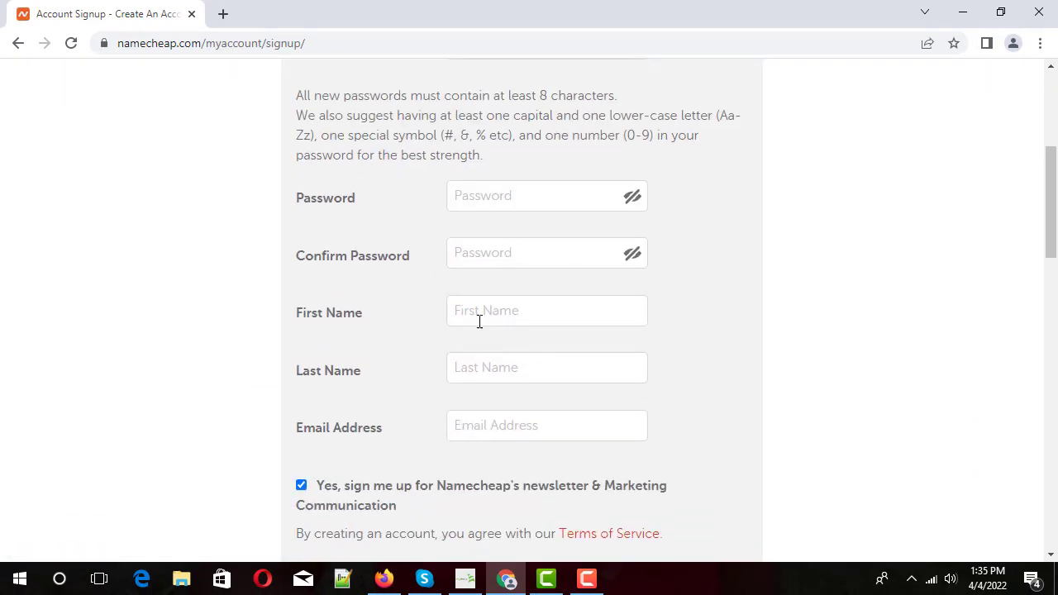
scroll(508, 426, down, 1)
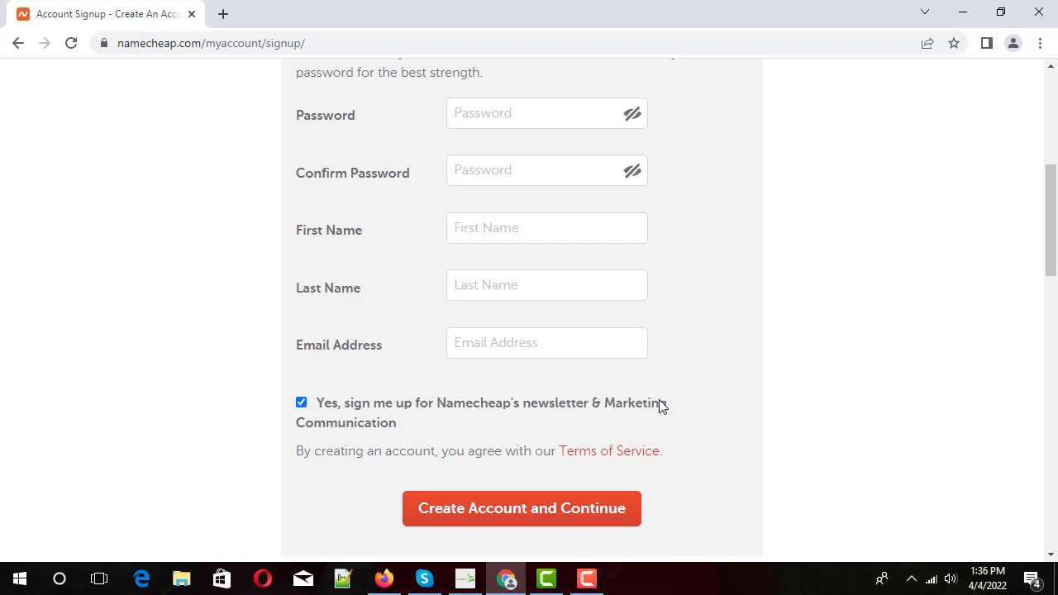
scroll(590, 291, up, 5)
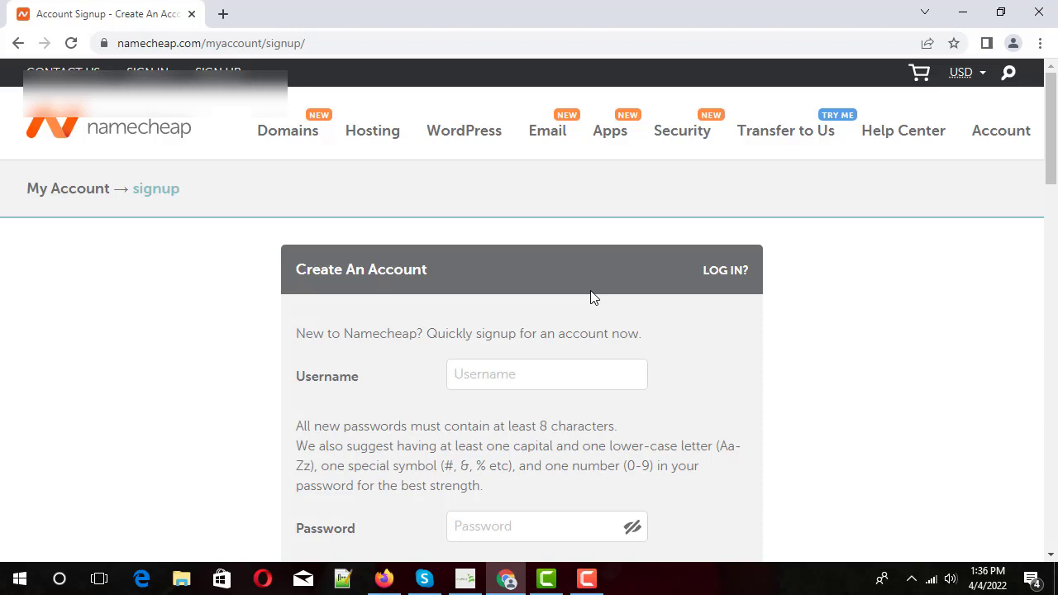
- Switch to the signed-in Namecheap account in Firefox and look through its Domain List with statuses and expiration dates
key(alt+Tab)
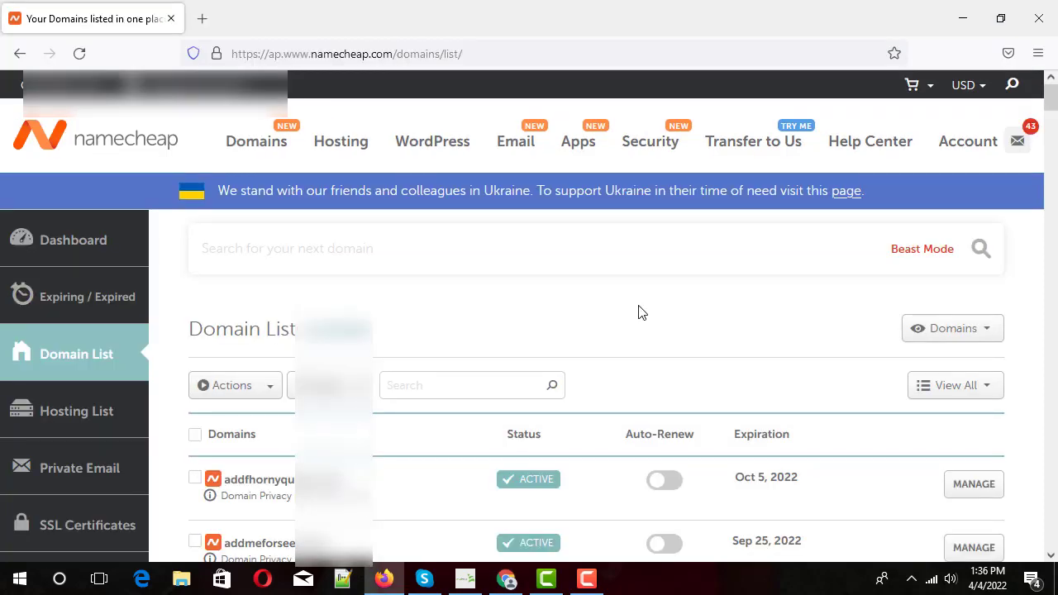
scroll(520, 240, down, 4)
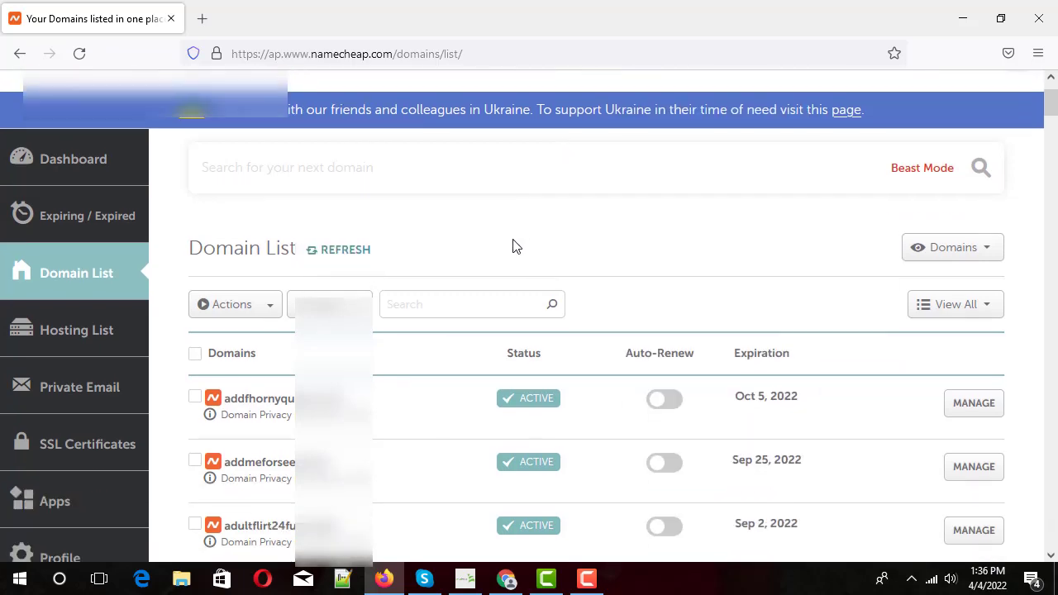
scroll(536, 236, down, 4)
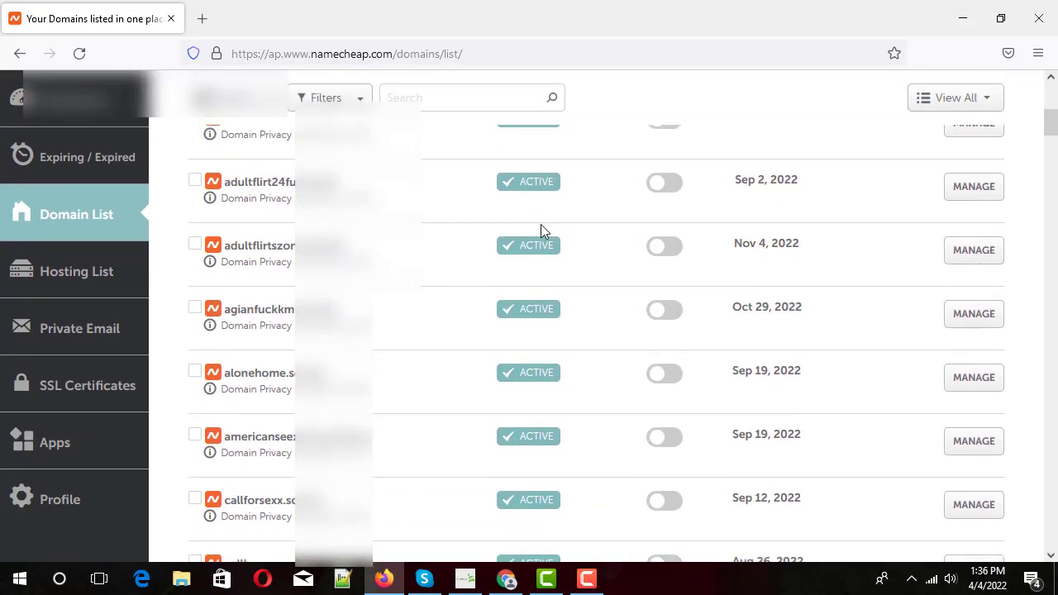
scroll(539, 232, down, 7)
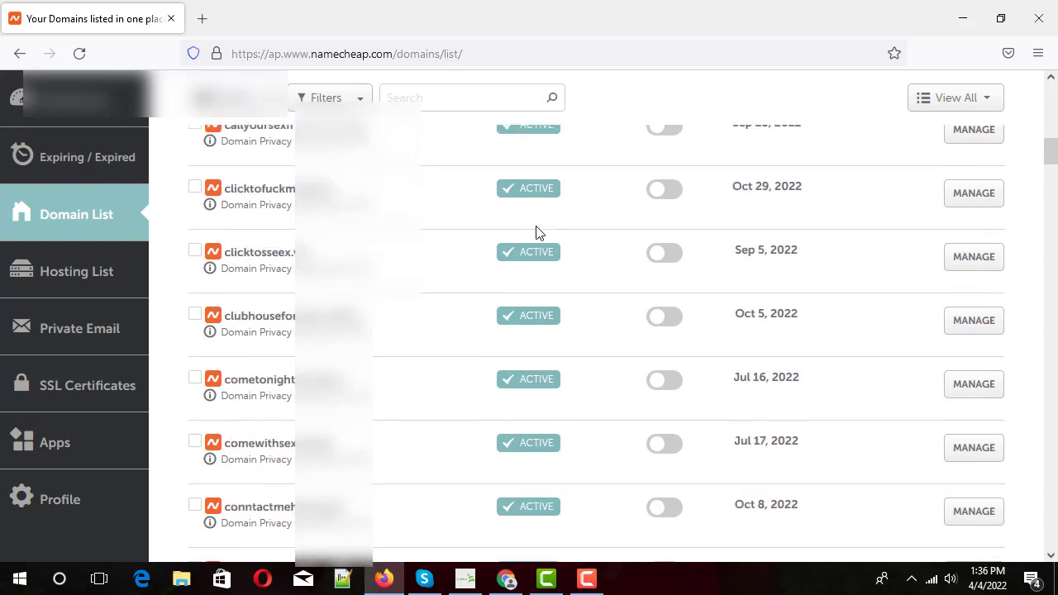
scroll(517, 225, down, 4)
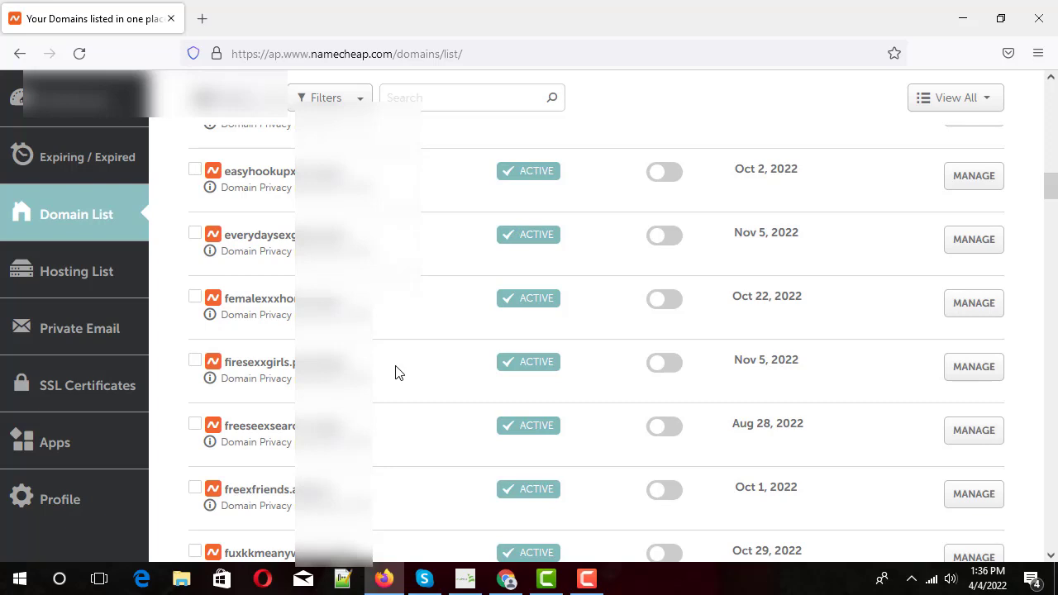
scroll(439, 385, down, 5)
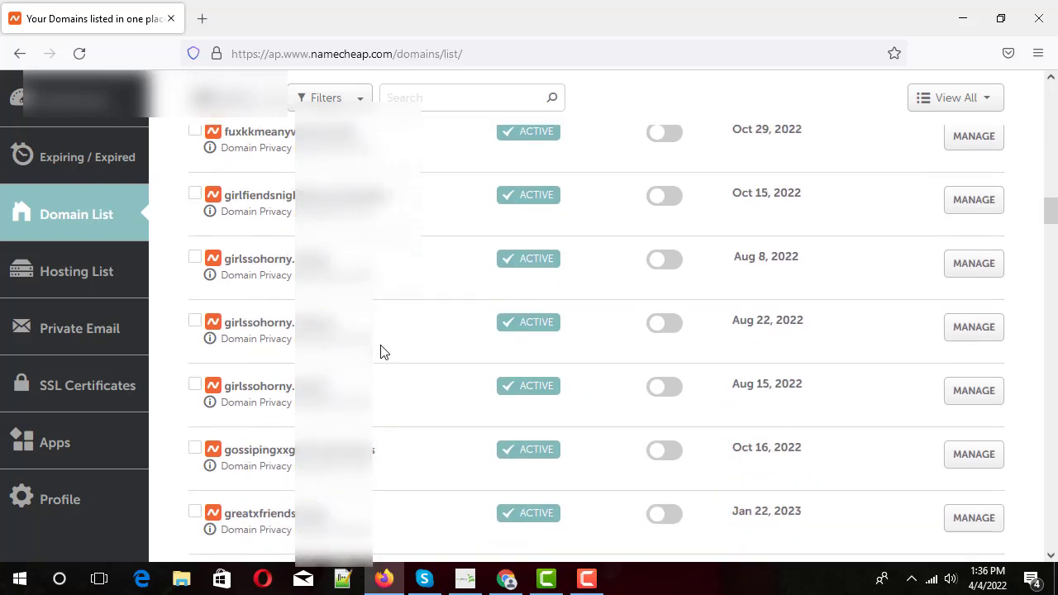
scroll(382, 353, down, 5)
scroll(372, 368, down, 2)
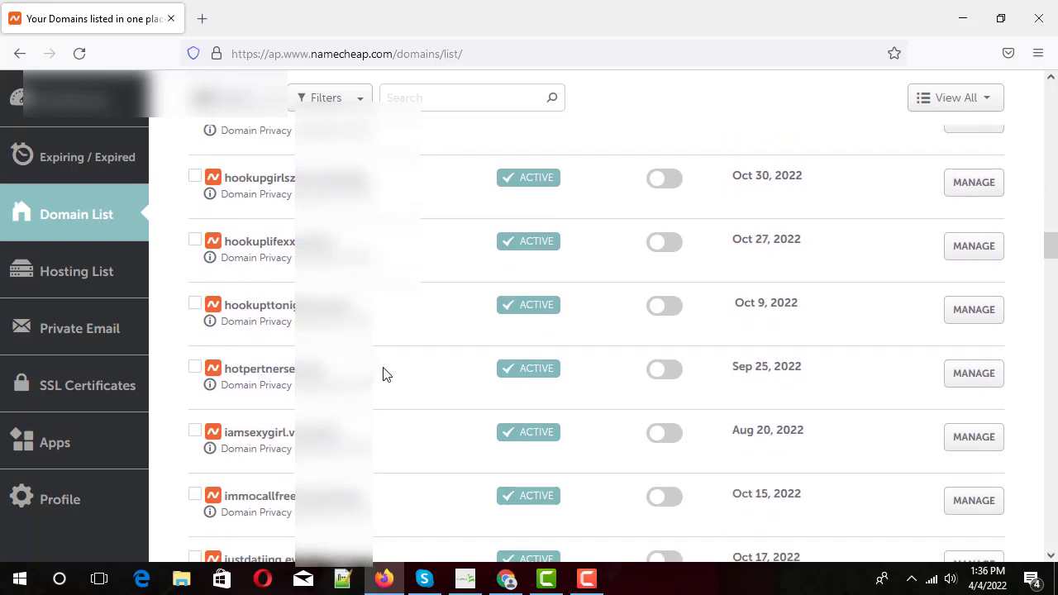
drag(1051, 248, 1054, 96)
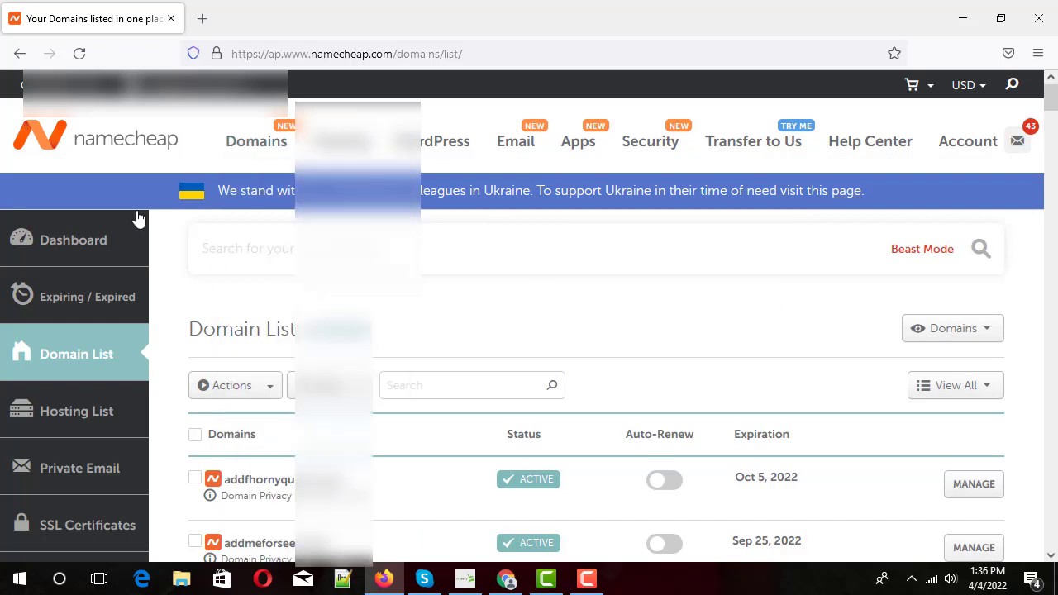
- Open the account dashboard and check the account balance
click(84, 237)
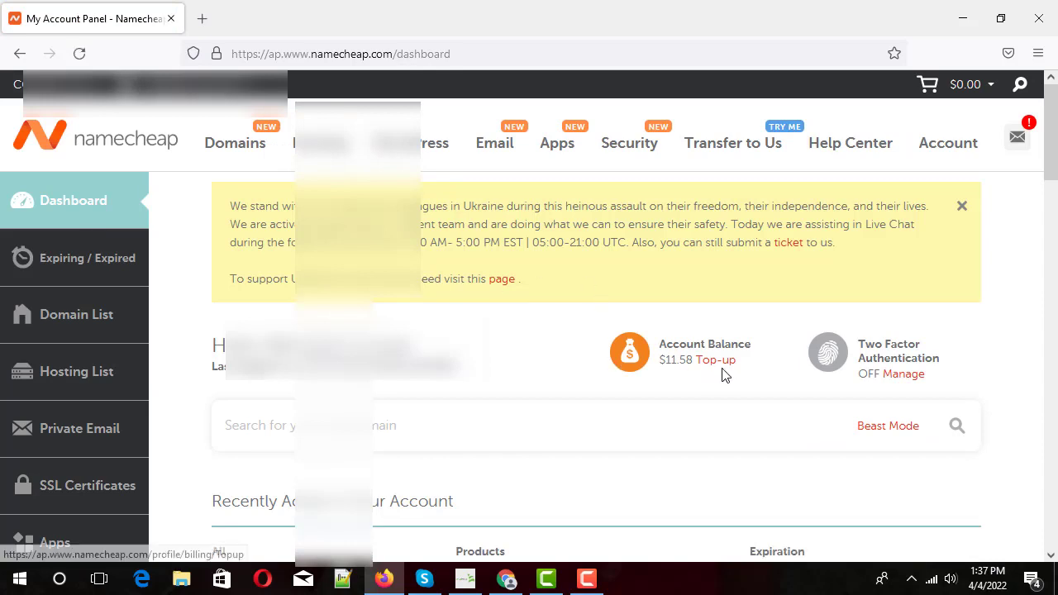
mouse_move(673, 360)
mouse_down()
mouse_move(660, 362)
mouse_move(678, 362)
mouse_up()
double_click(676, 361)
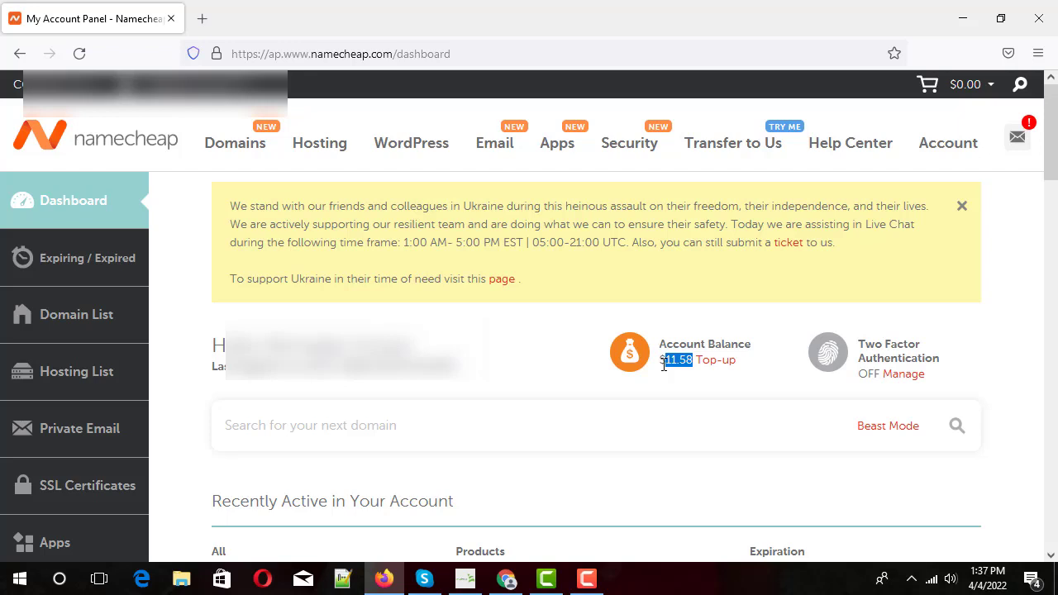
click(384, 423)
- Open Domain Name Search and search for the domain name "helltoday"
mouse_move(236, 152)
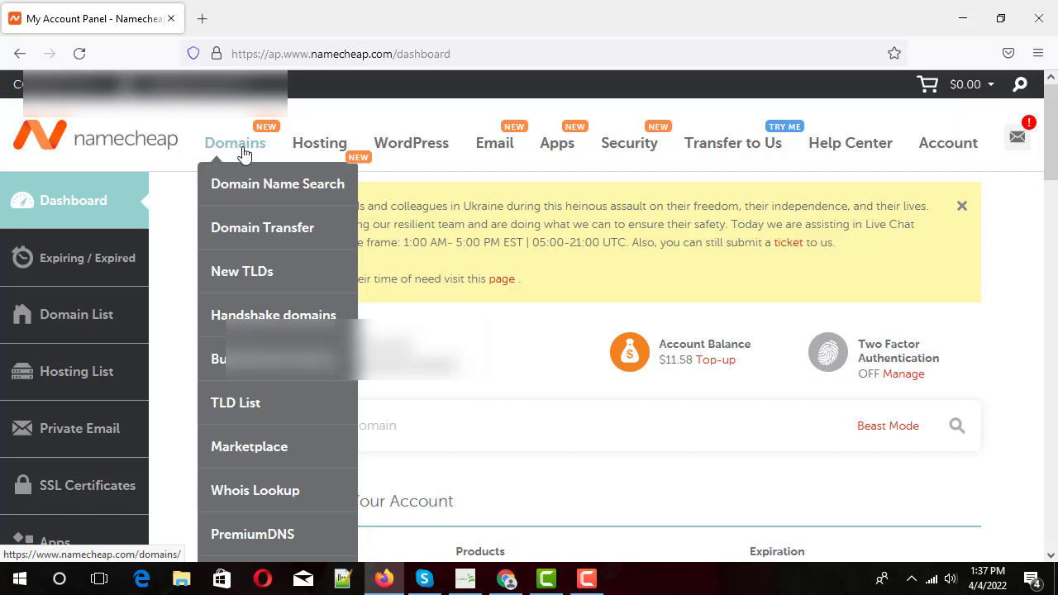
click(260, 198)
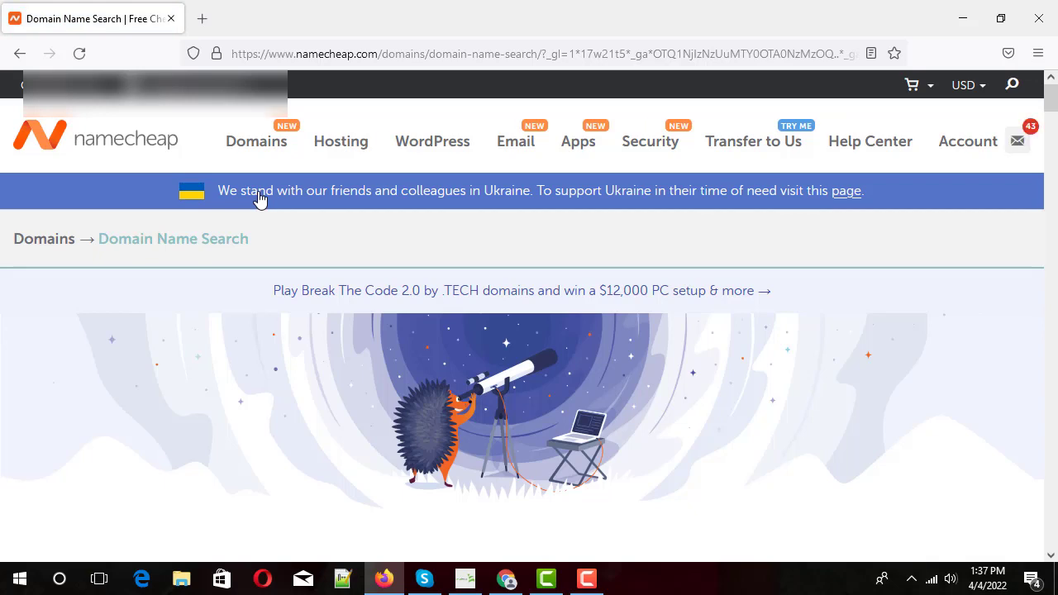
scroll(459, 318, down, 4)
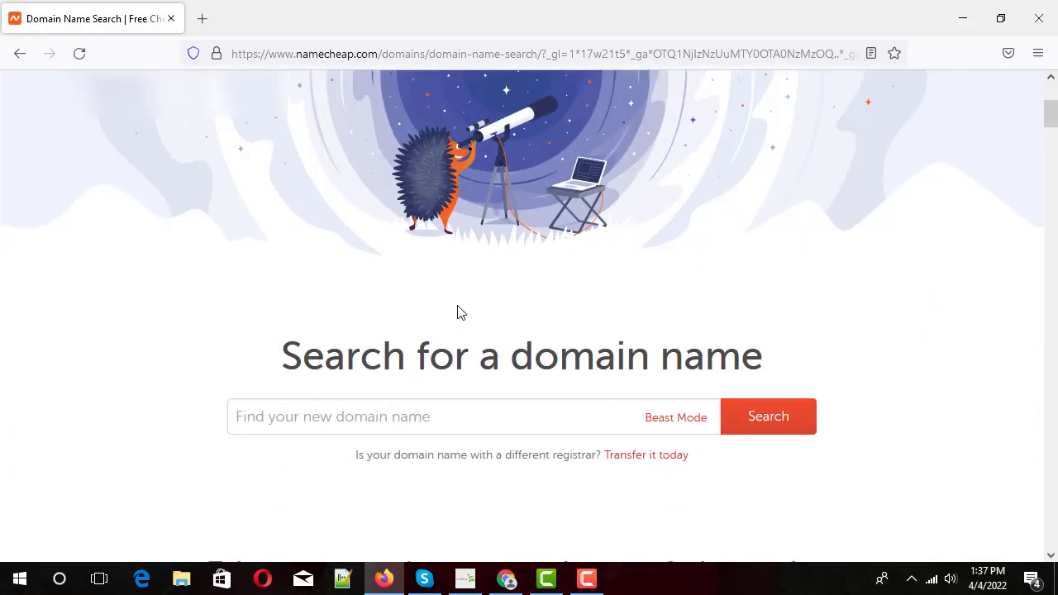
scroll(450, 281, down, 1)
click(319, 250)
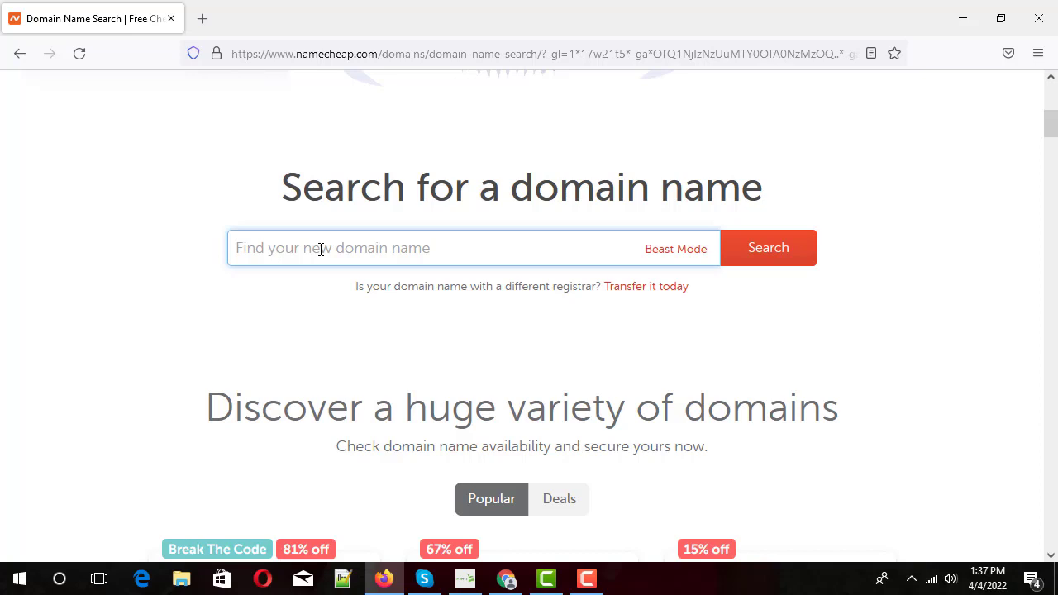
text(helltoday)
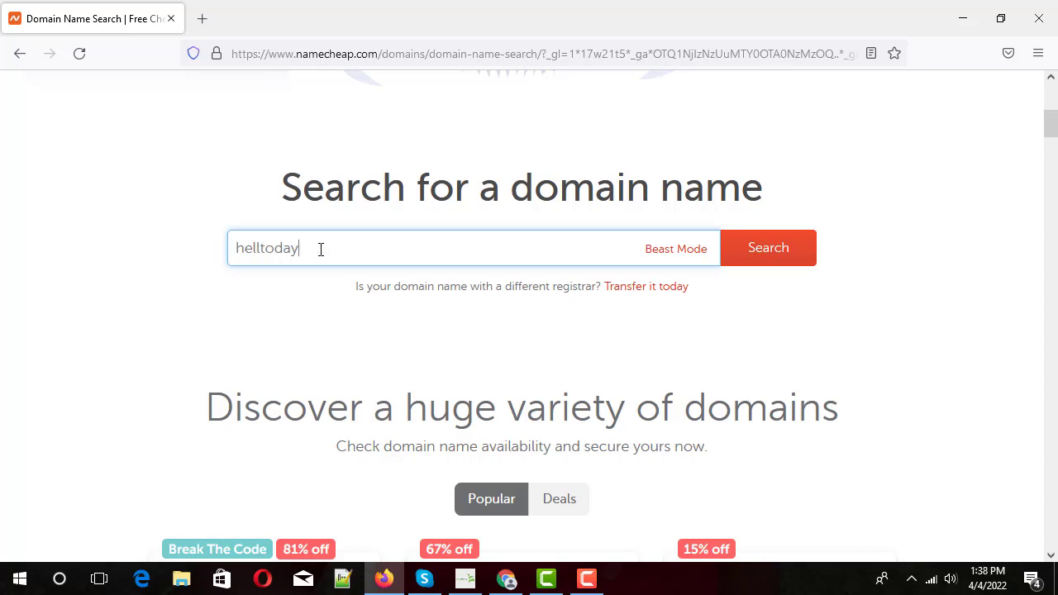
click(799, 258)
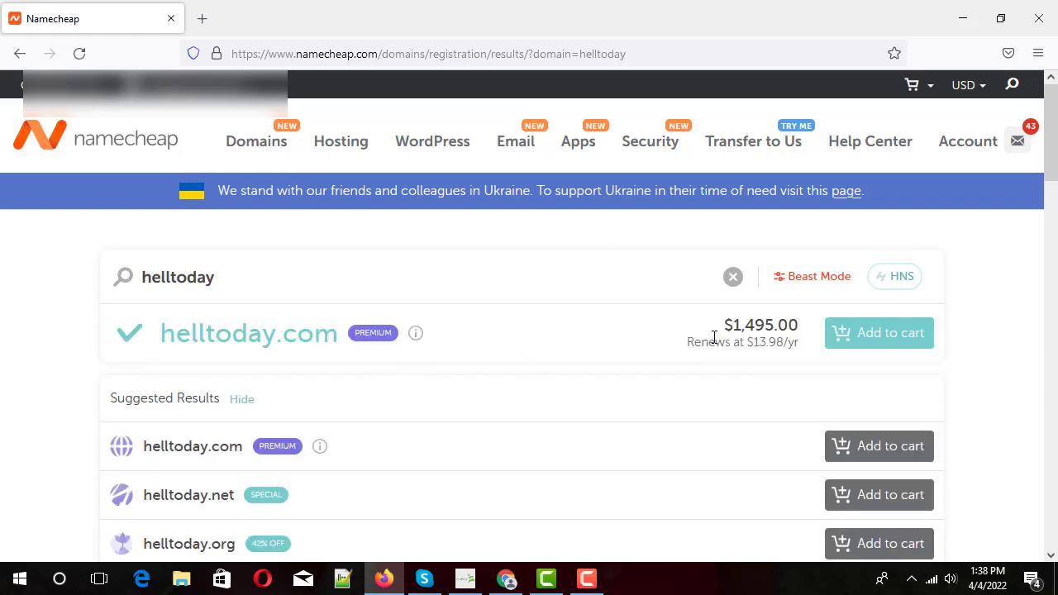
- Examine the premium notice, purchase price and yearly renewal price of helltoday.com
mouse_move(417, 332)
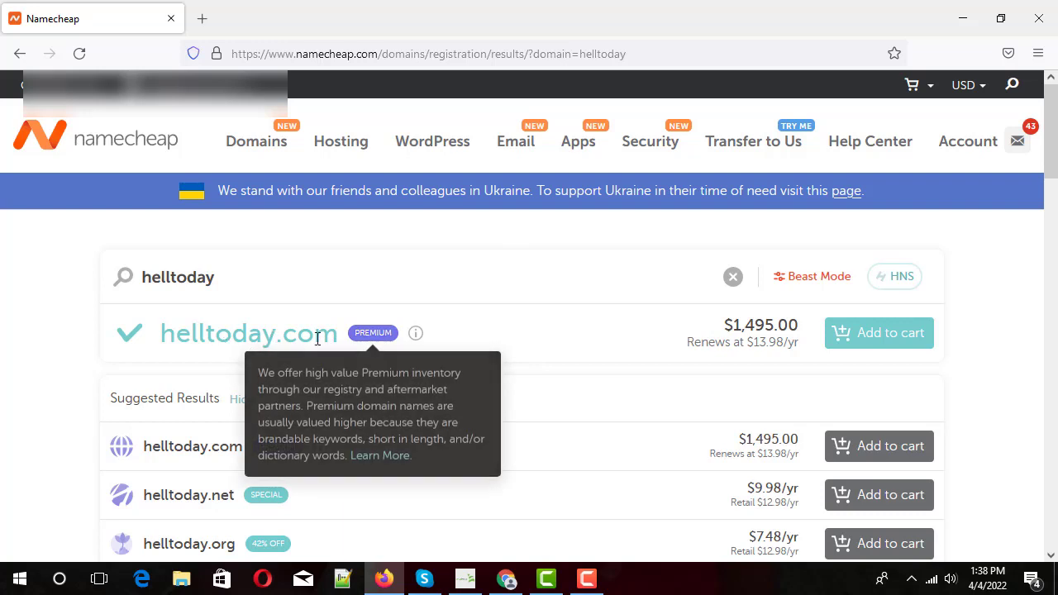
drag(733, 326, 787, 326)
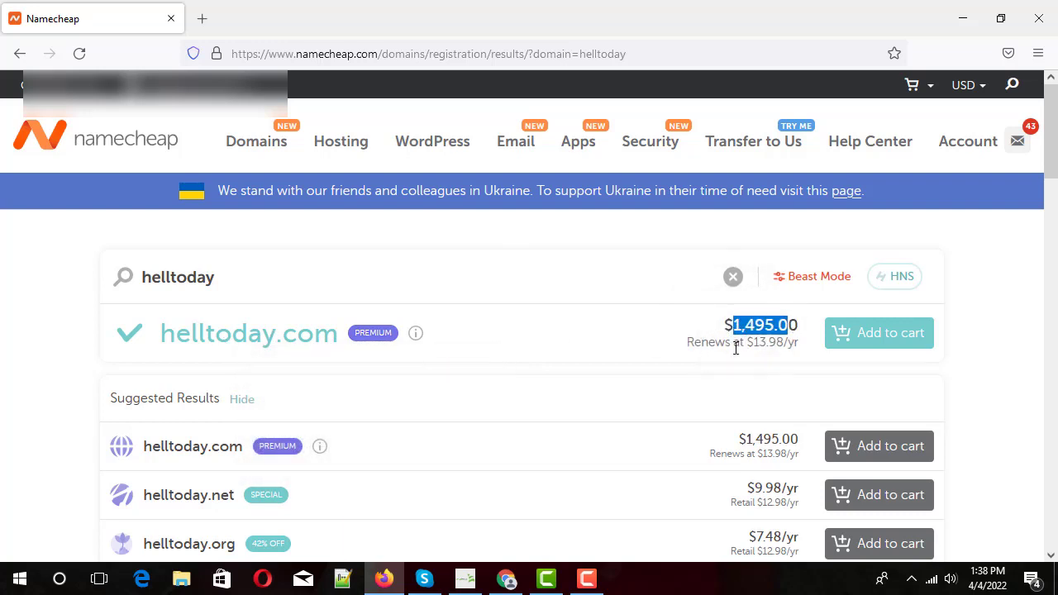
click(754, 325)
drag(747, 342, 783, 342)
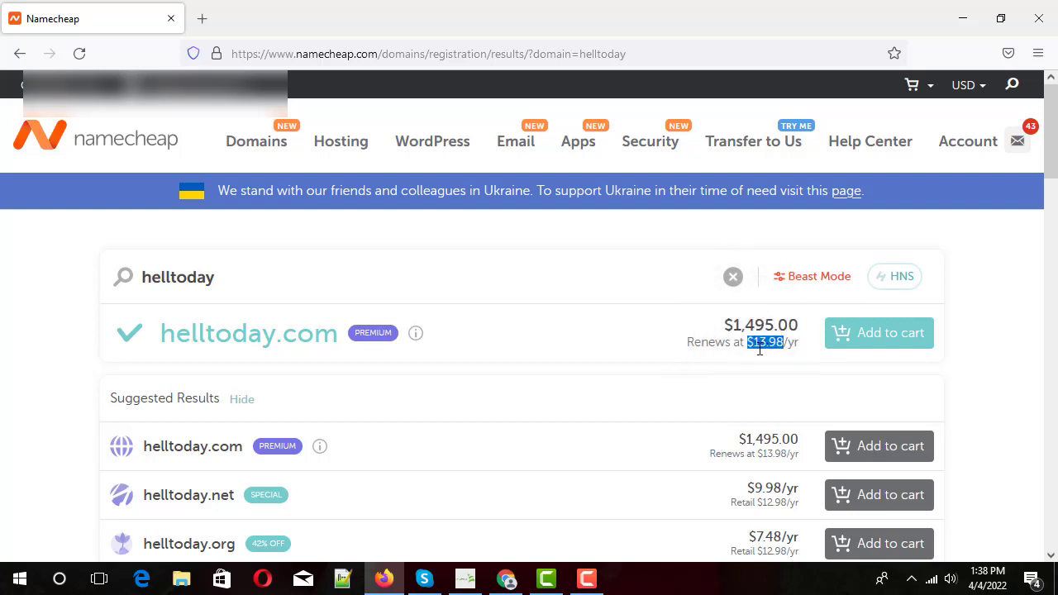
- Look through the suggested and other helltoday domain extensions, comparing their discounts and yearly prices
scroll(759, 349, down, 2)
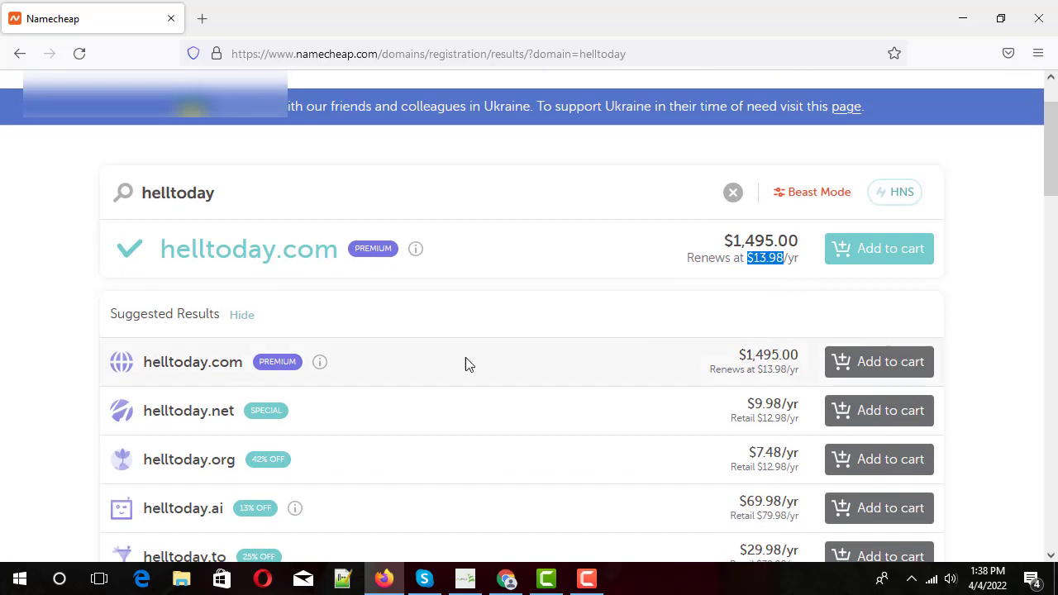
scroll(319, 378, down, 3)
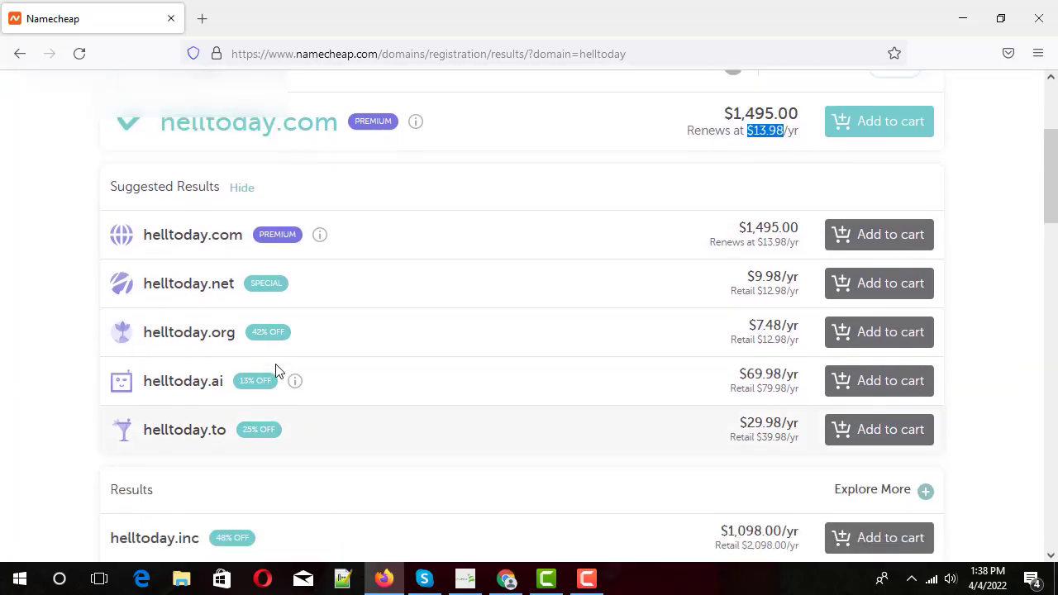
scroll(248, 347, up, 1)
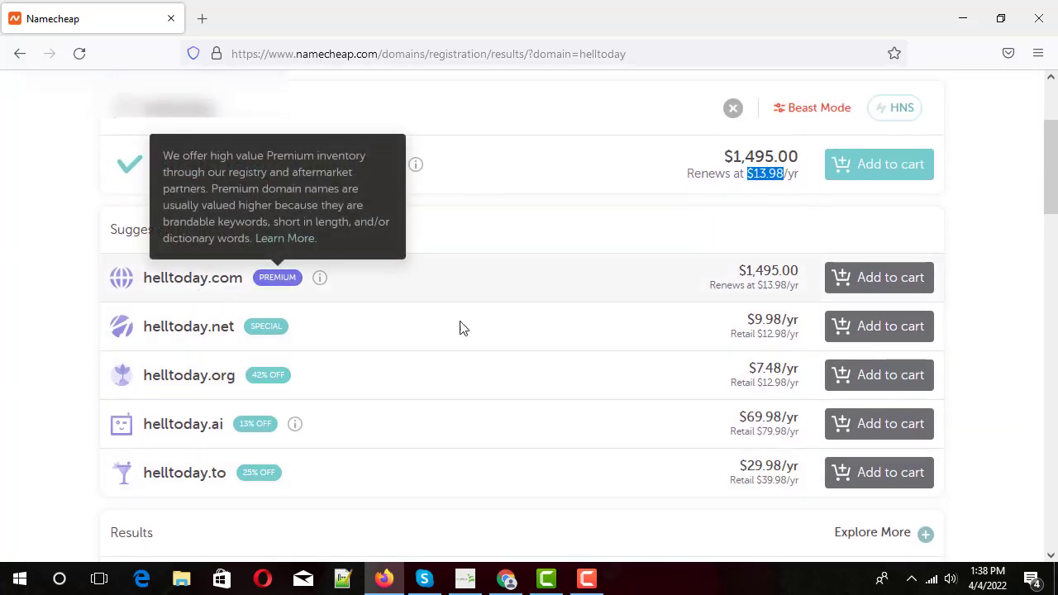
scroll(575, 453, down, 1)
scroll(575, 453, down, 3)
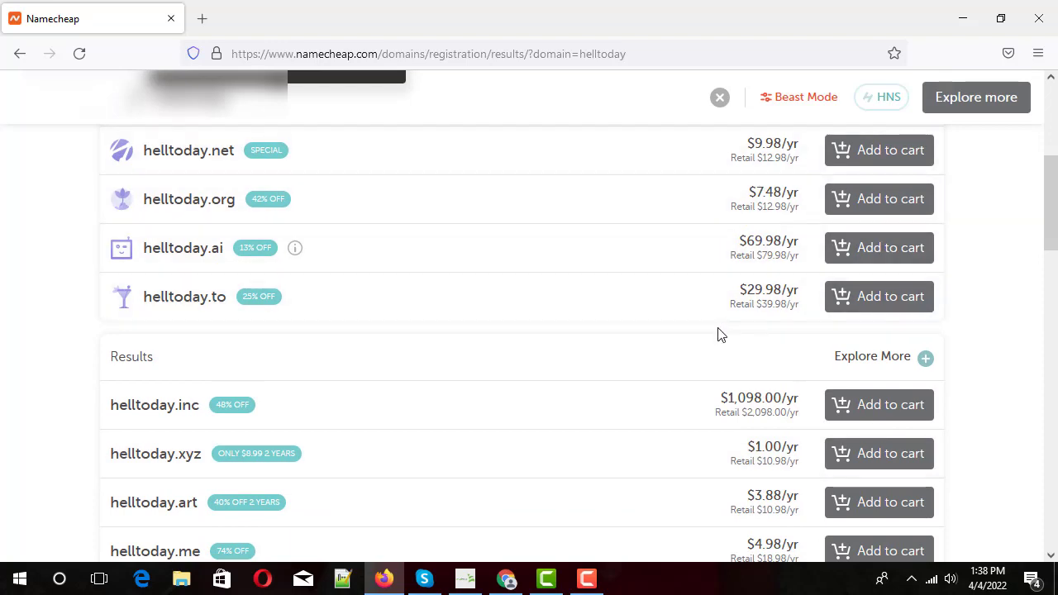
scroll(720, 334, down, 2)
scroll(380, 348, down, 2)
scroll(198, 335, down, 3)
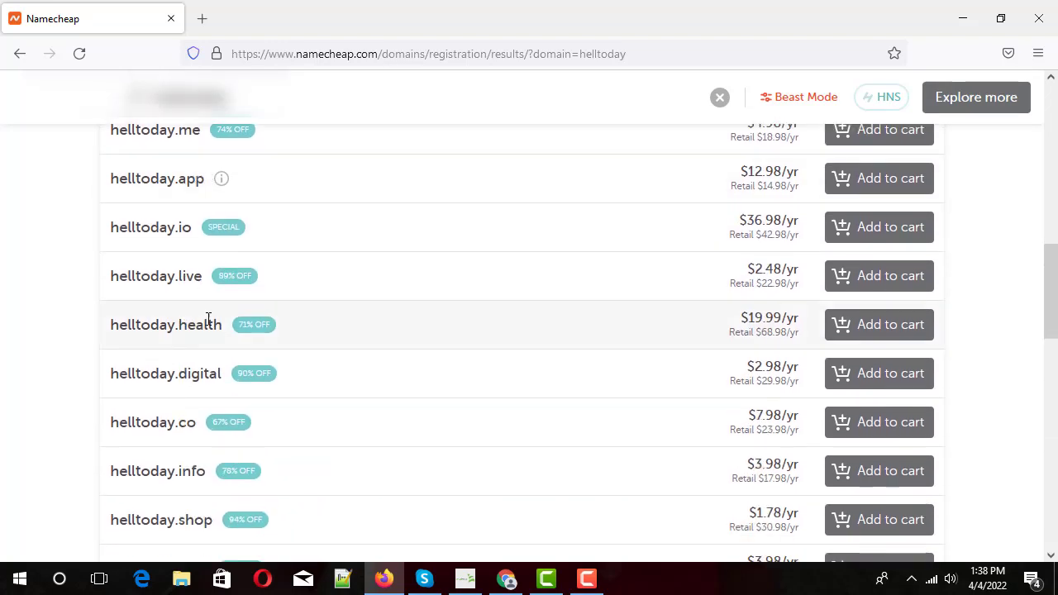
scroll(236, 313, down, 2)
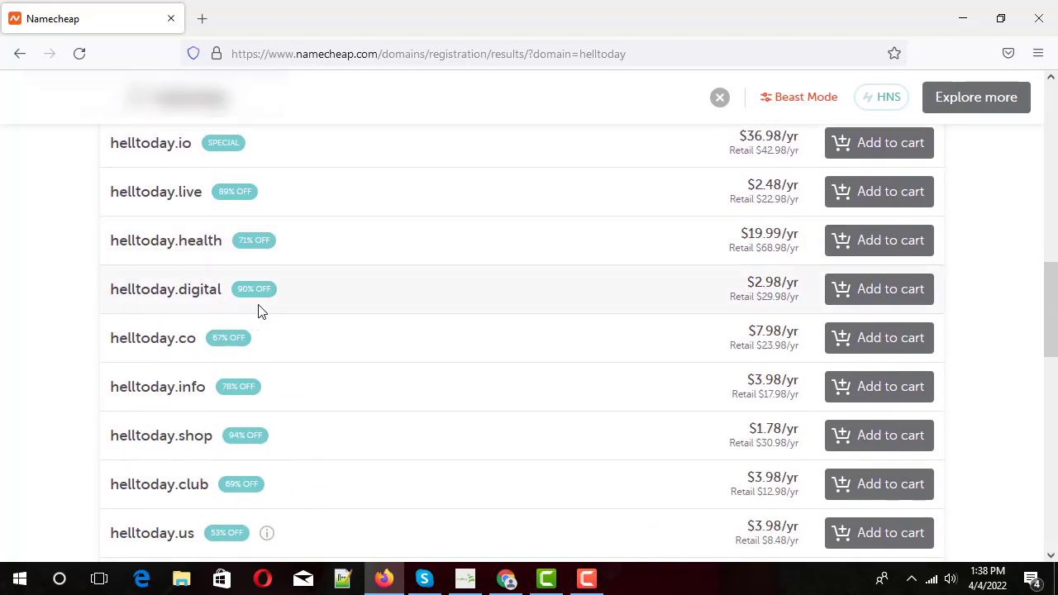
scroll(279, 316, down, 2)
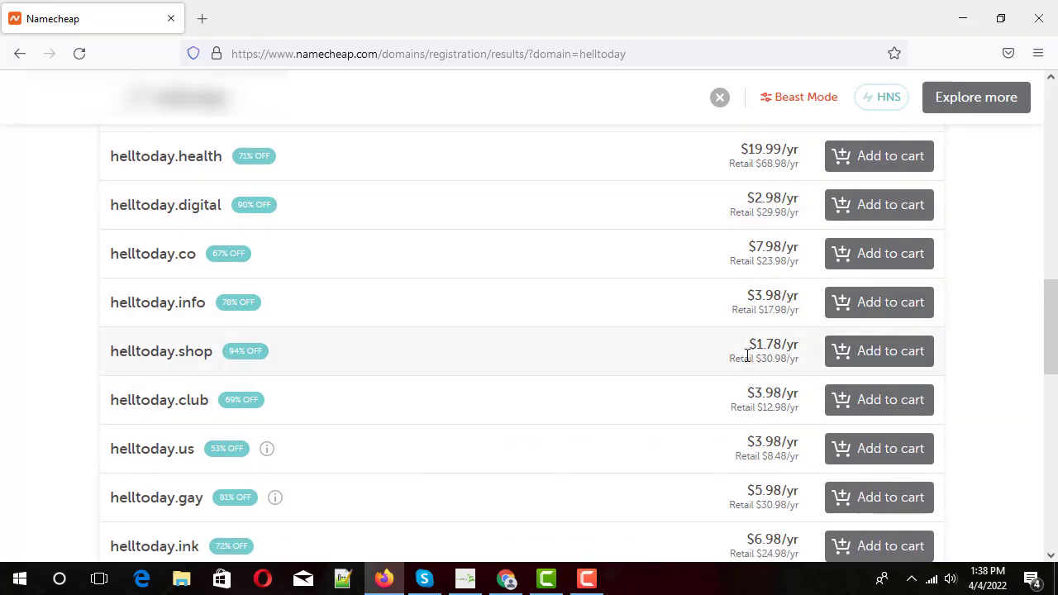
scroll(747, 361, down, 2)
scroll(739, 370, down, 2)
scroll(725, 370, down, 2)
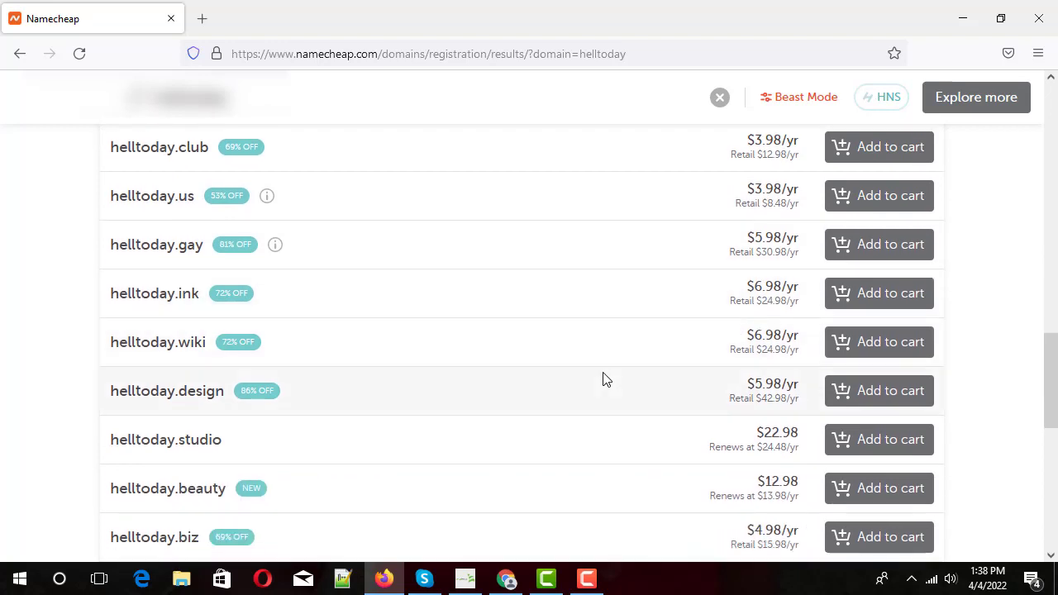
scroll(702, 409, up, 4)
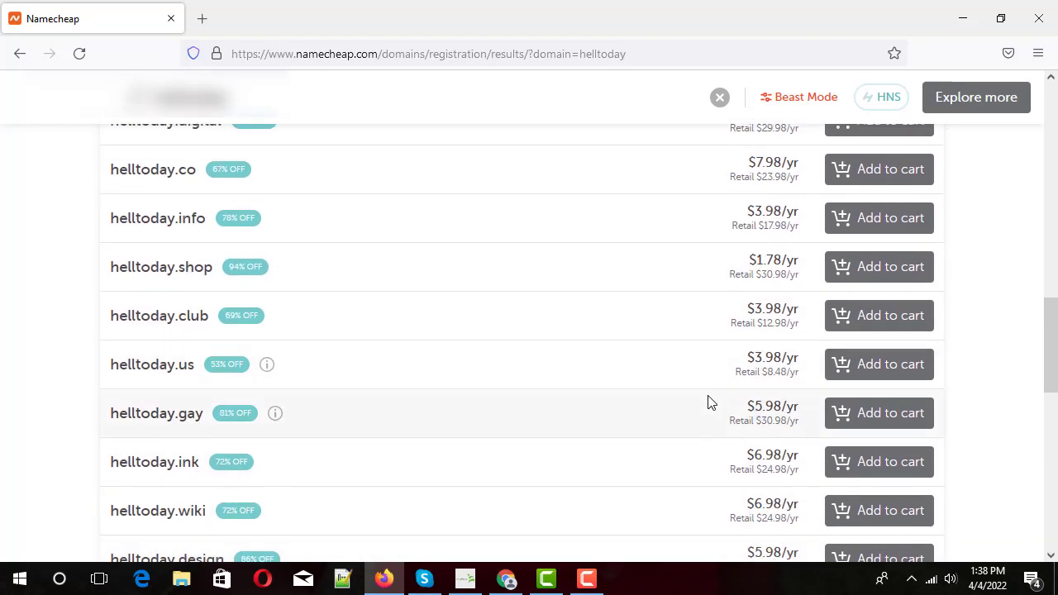
- Compare the yearly price of helltoday.shop with the other helltoday extensions and the premium helltoday.com listing
scroll(706, 402, up, 2)
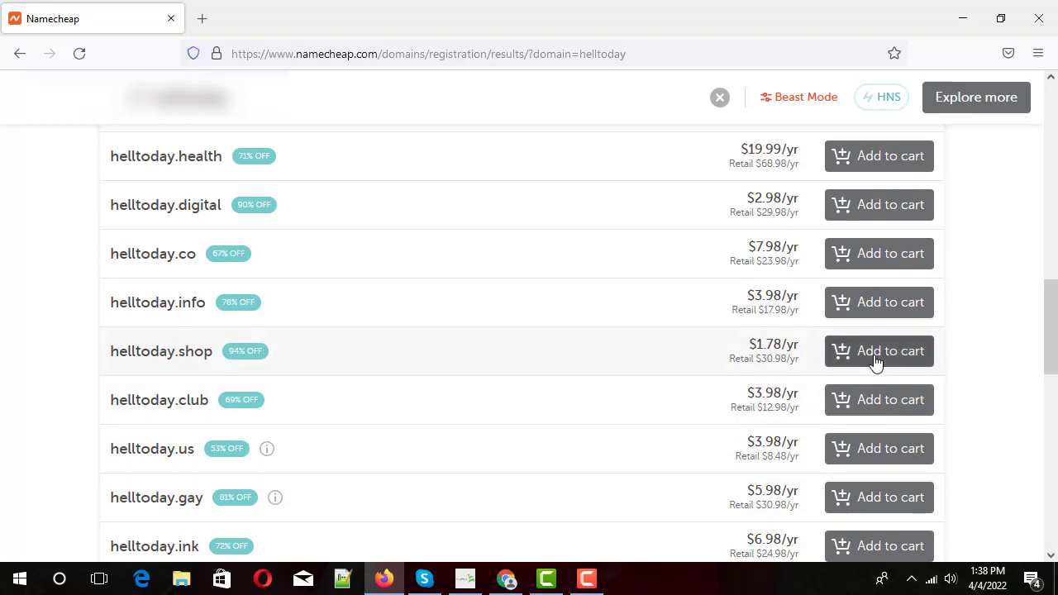
scroll(633, 372, up, 15)
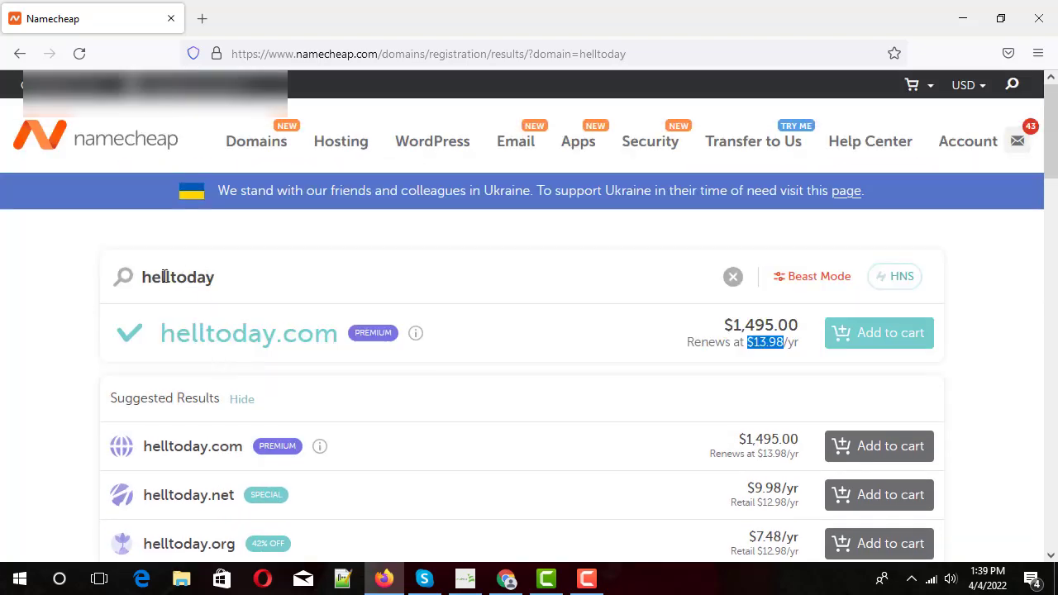
scroll(577, 381, down, 8)
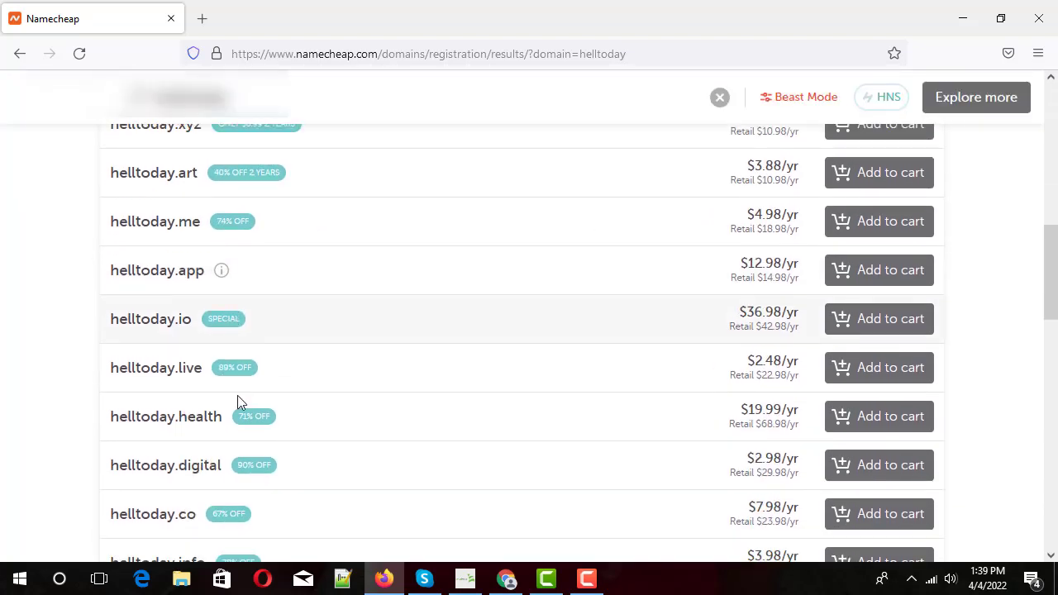
scroll(213, 444, down, 3)
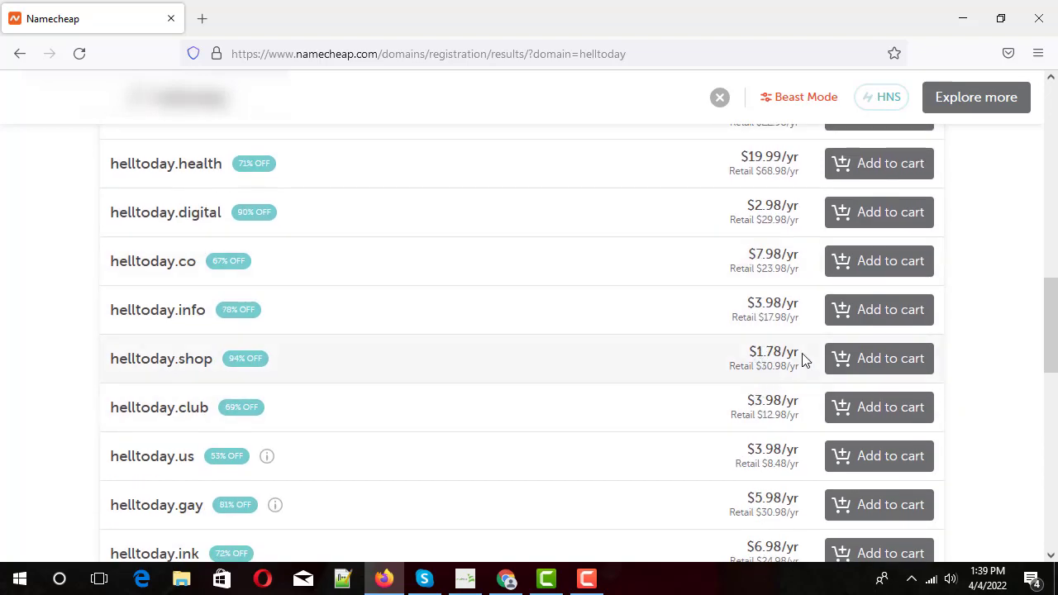
scroll(582, 350, up, 2)
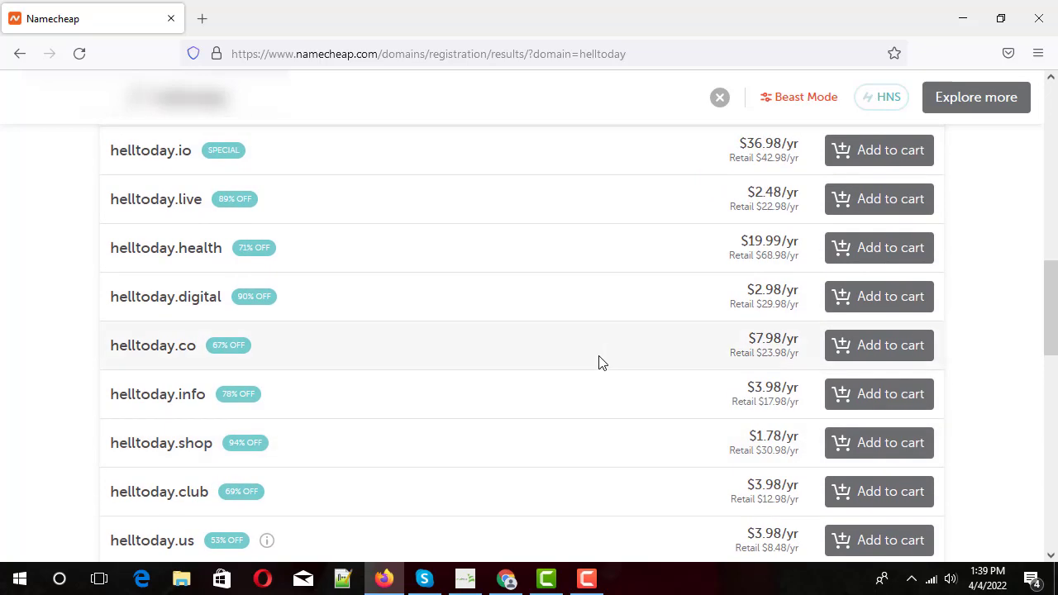
scroll(602, 359, up, 12)
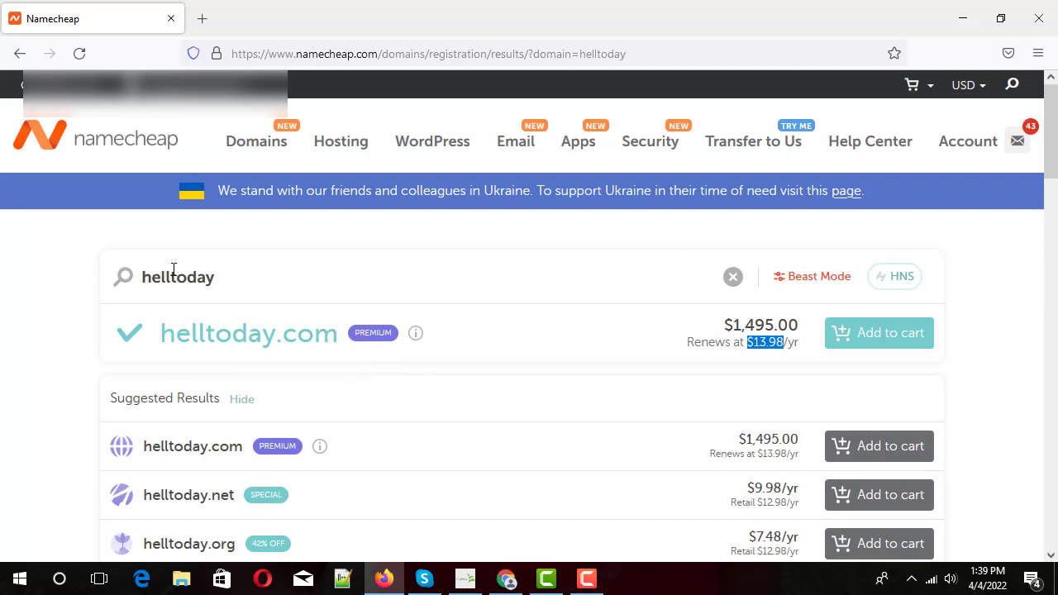
- Change the domain search term to "hituptoday"
click(172, 272)
drag(749, 344, 789, 344)
click(171, 277)
key(BackSpace)
key(BackSpace)
key(BackSpace)
text(itup)
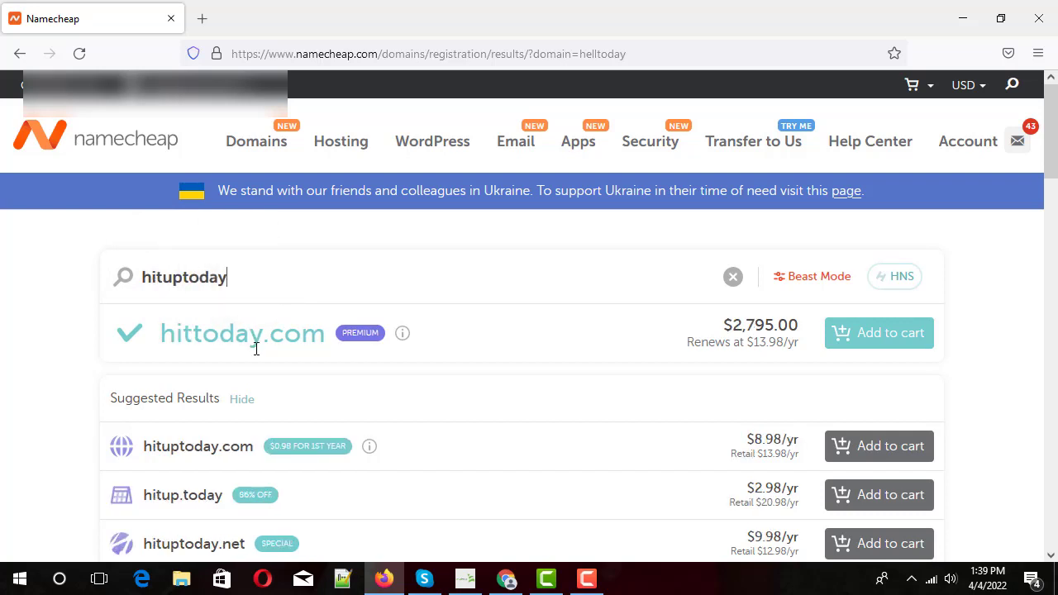
- Examine the renewal price and premium notice of hittoday.com, and compare the yearly prices of the hituptoday extensions
drag(755, 345, 795, 342)
scroll(496, 358, down, 3)
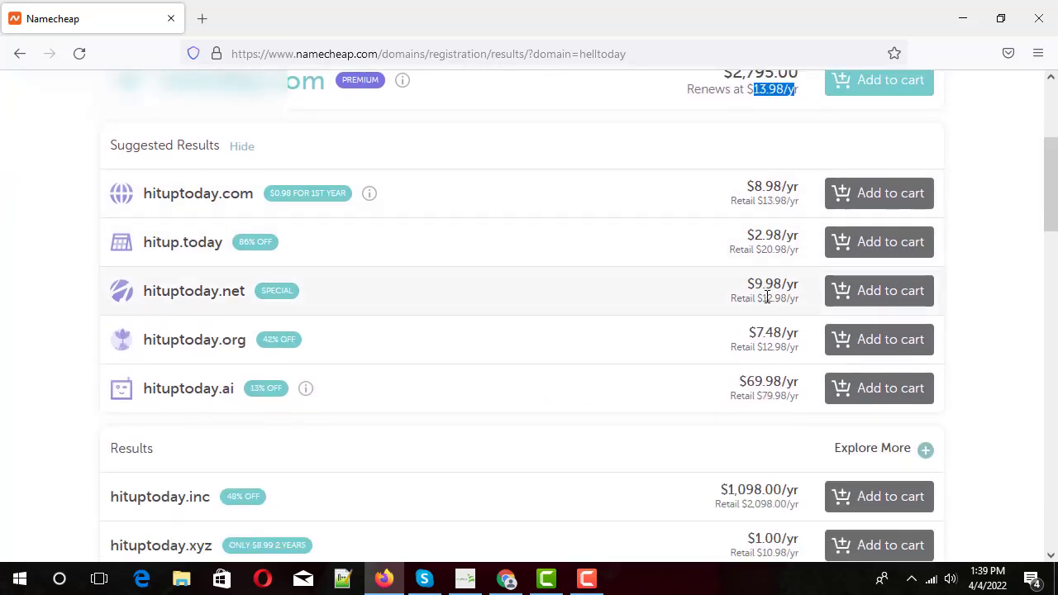
scroll(767, 295, down, 4)
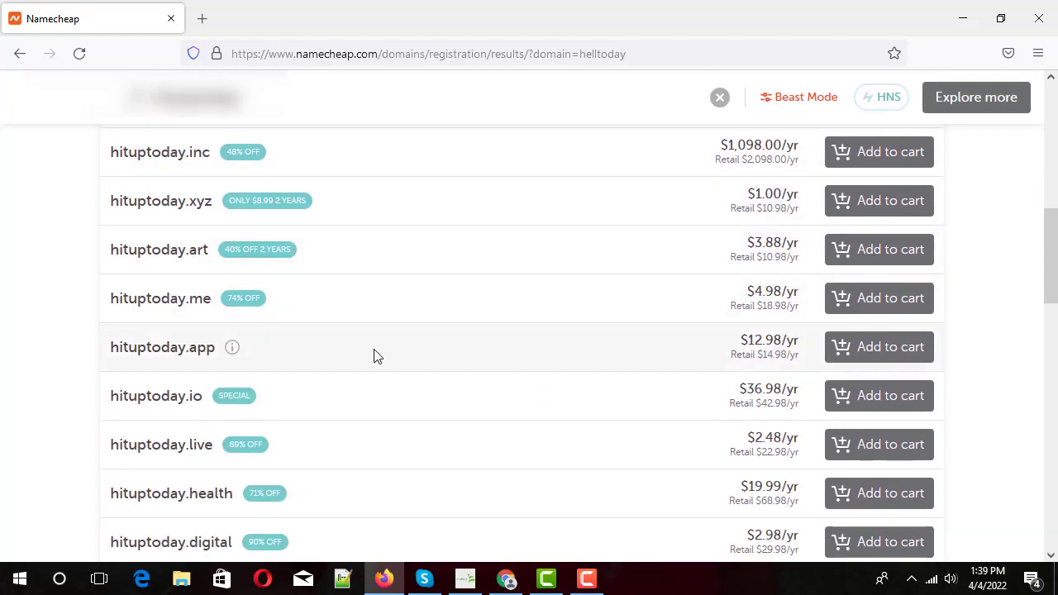
scroll(196, 362, down, 4)
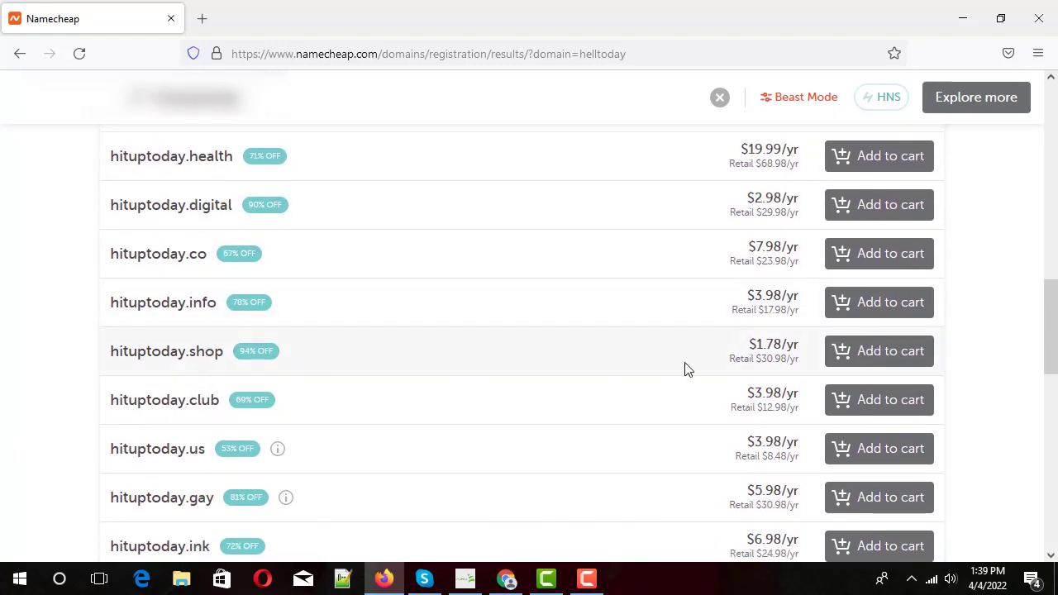
double_click(758, 349)
scroll(463, 372, up, 10)
scroll(463, 371, up, 1)
mouse_move(471, 347)
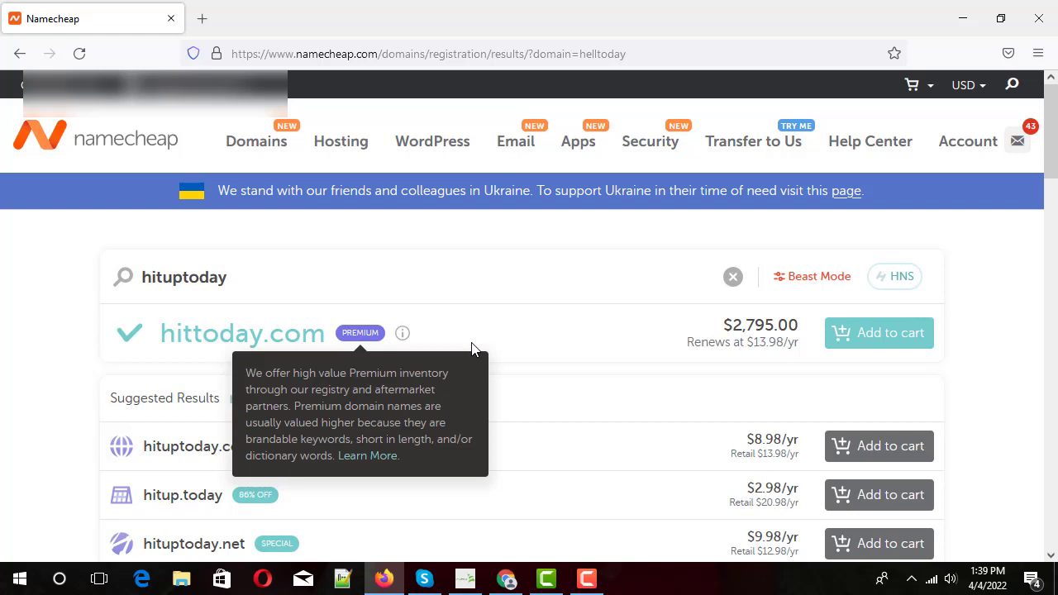
drag(152, 277, 233, 277)
click(201, 277)
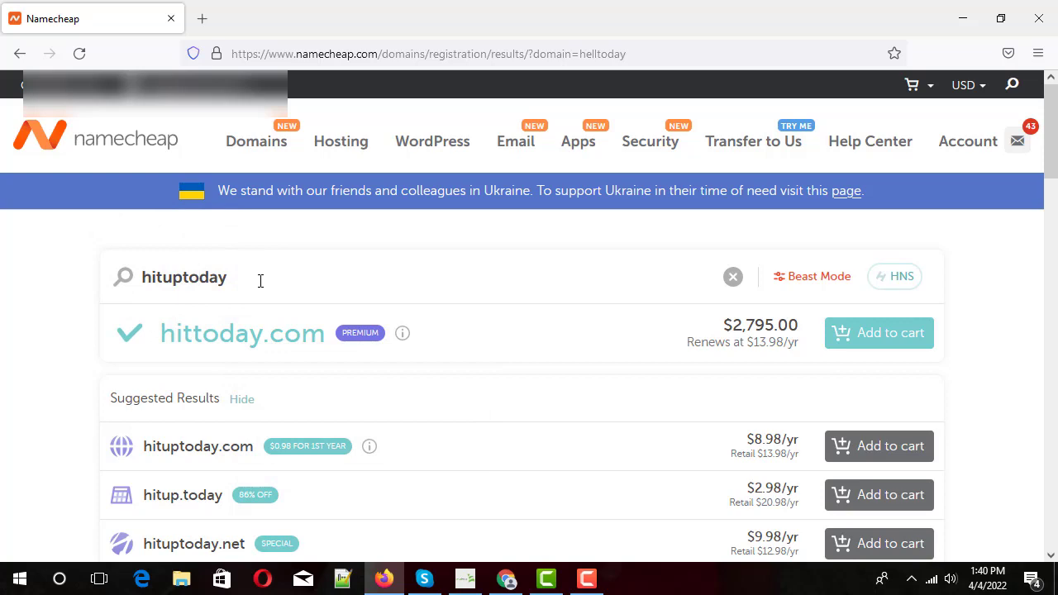
- Look through the full list of hituptoday extensions down to the additional extensions and live chat options
scroll(592, 398, down, 8)
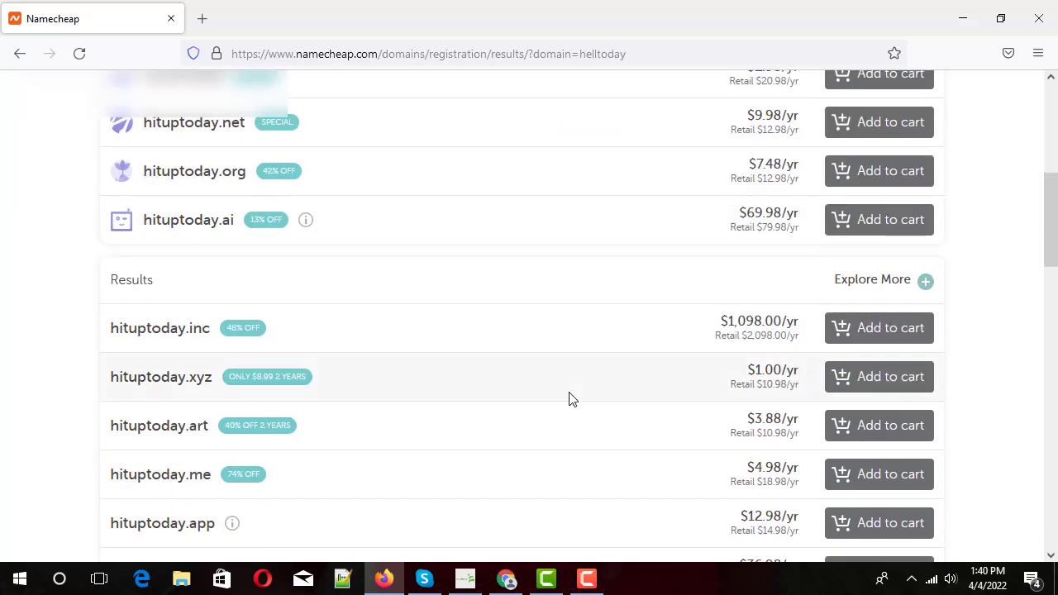
scroll(430, 398, down, 5)
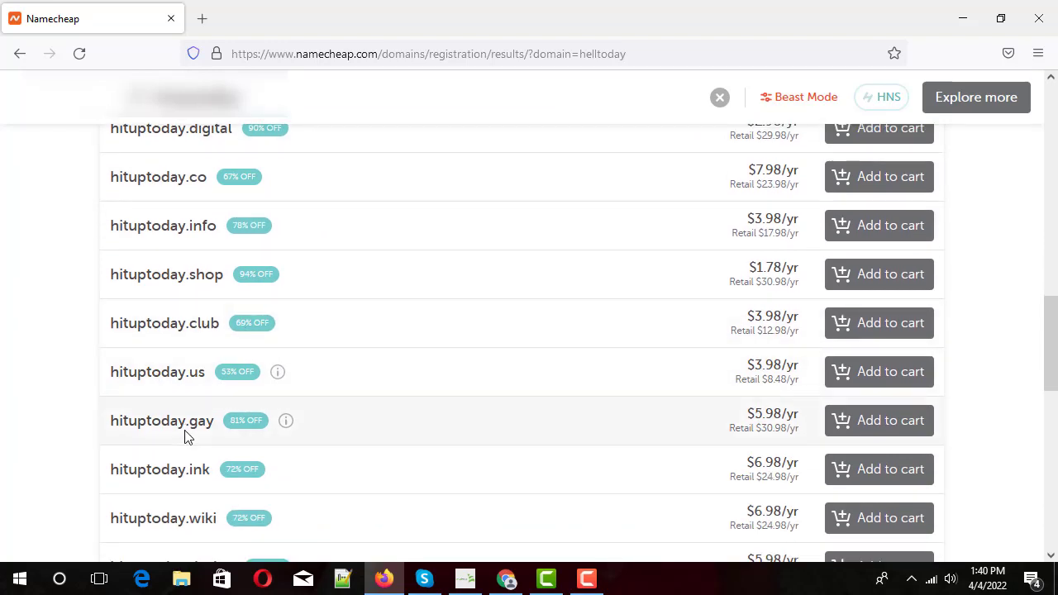
scroll(201, 489, down, 3)
scroll(201, 488, down, 1)
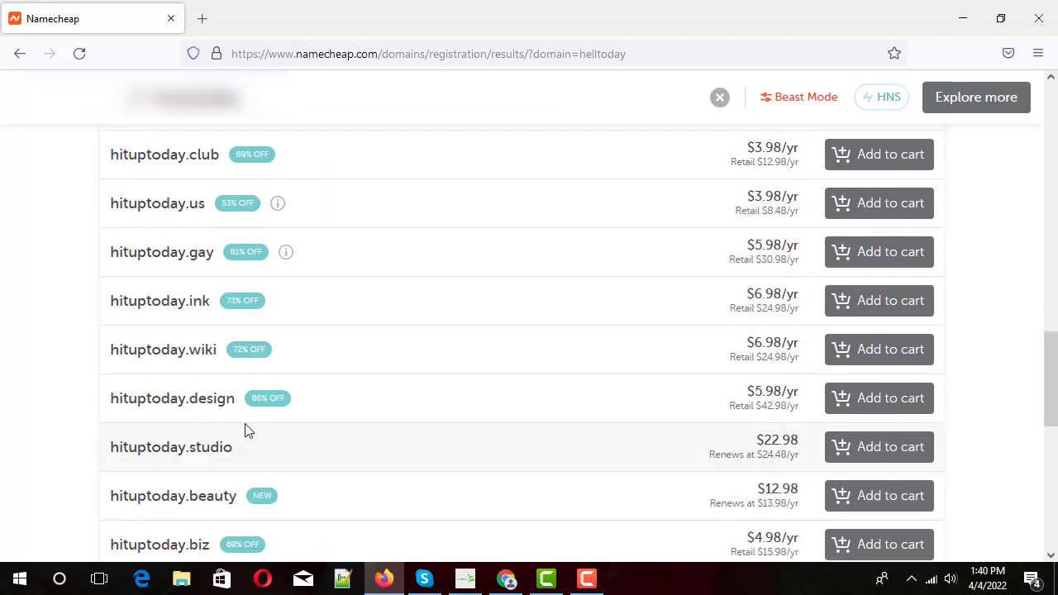
scroll(253, 432, down, 2)
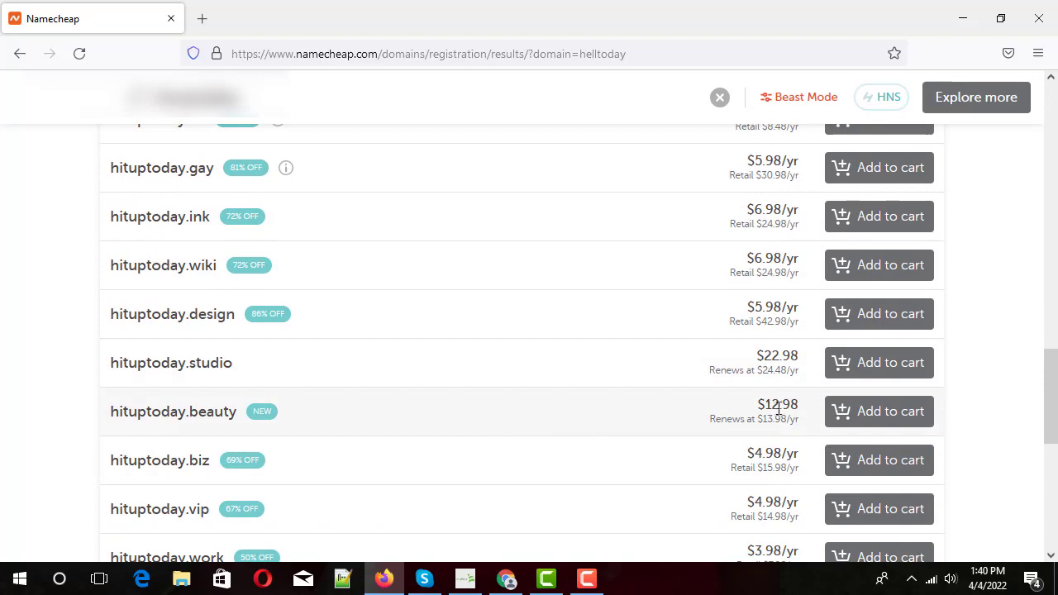
scroll(484, 428, down, 10)
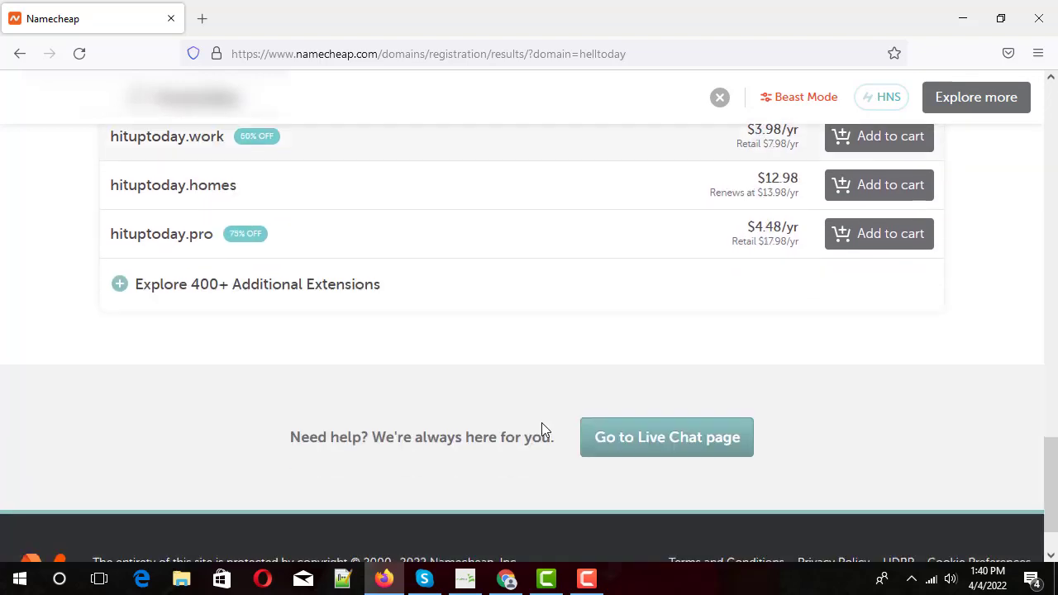
scroll(529, 409, up, 15)
scroll(518, 400, down, 10)
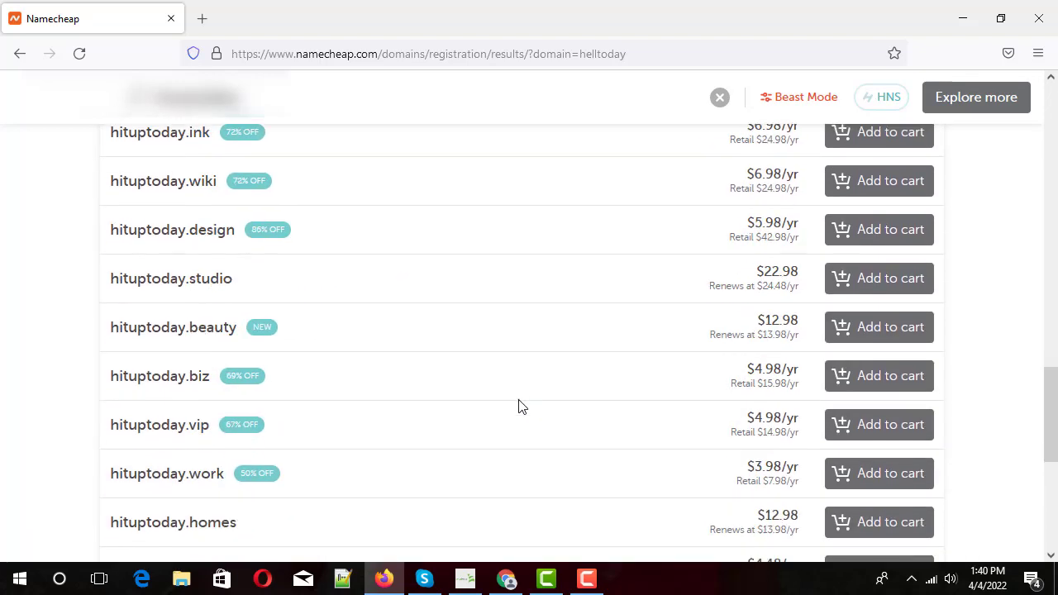
scroll(518, 405, down, 5)
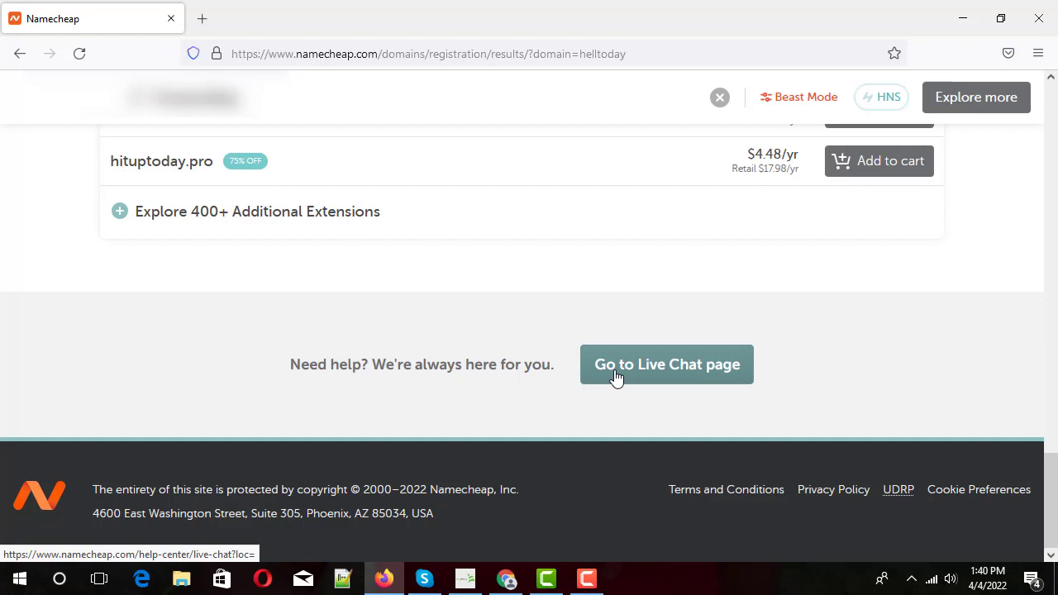
- Find hituptoday.shop among the results and add it to the cart
scroll(822, 362, up, 15)
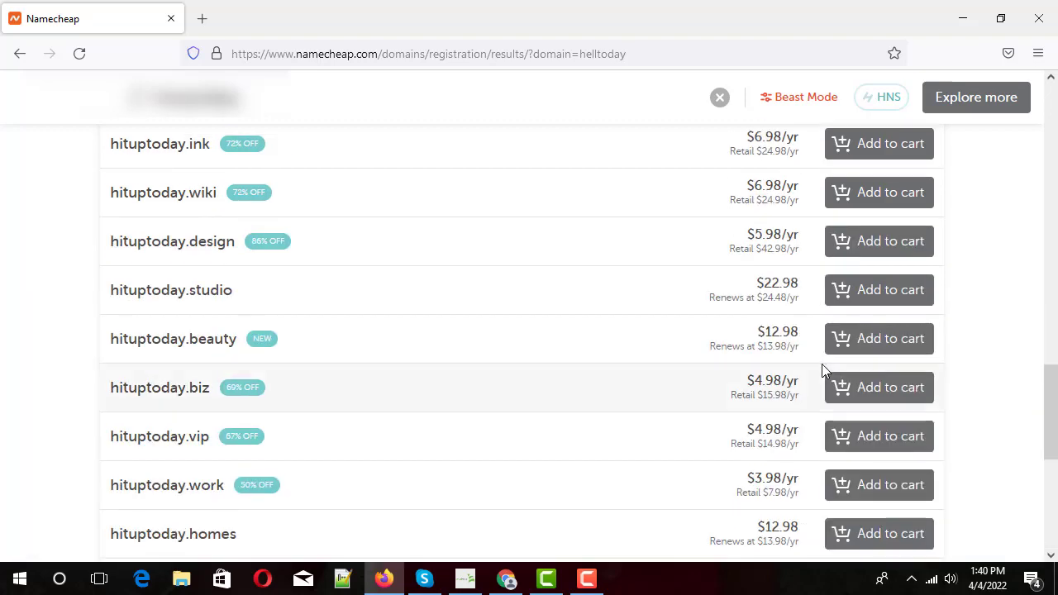
scroll(213, 322, up, 8)
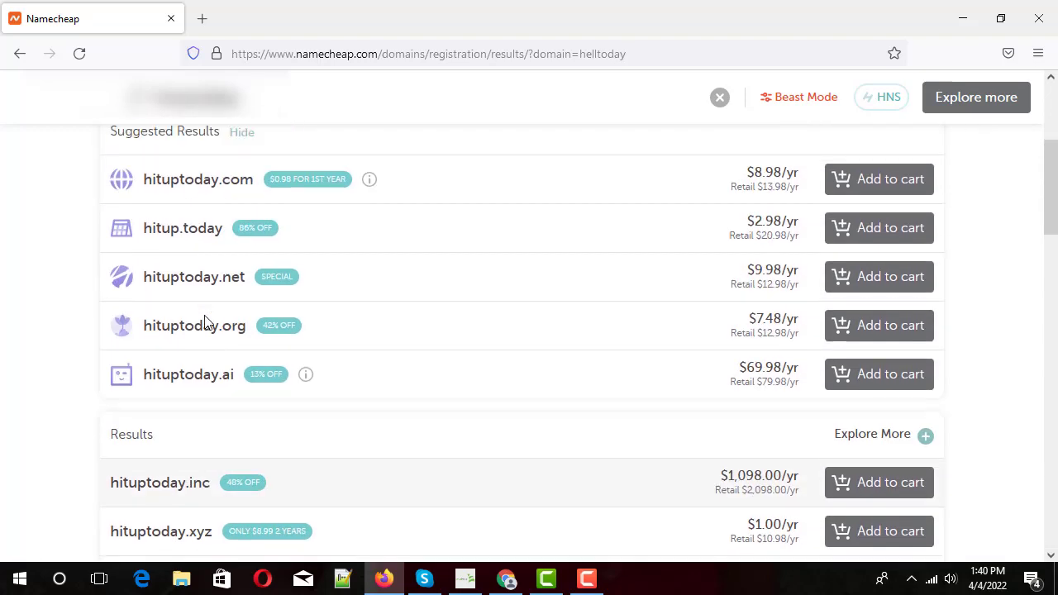
scroll(256, 321, down, 8)
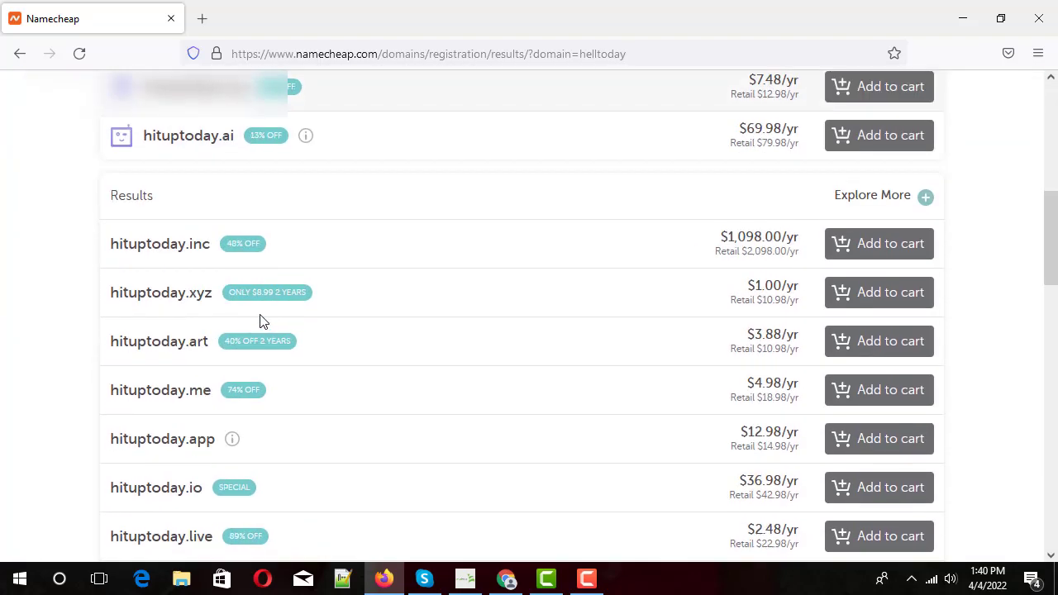
scroll(299, 416, down, 2)
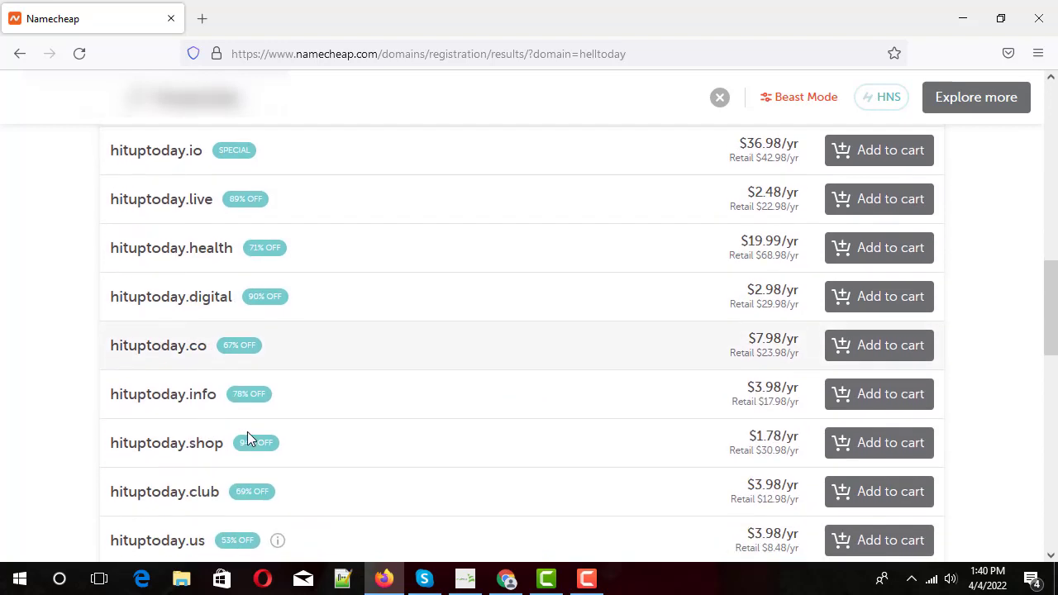
click(888, 443)
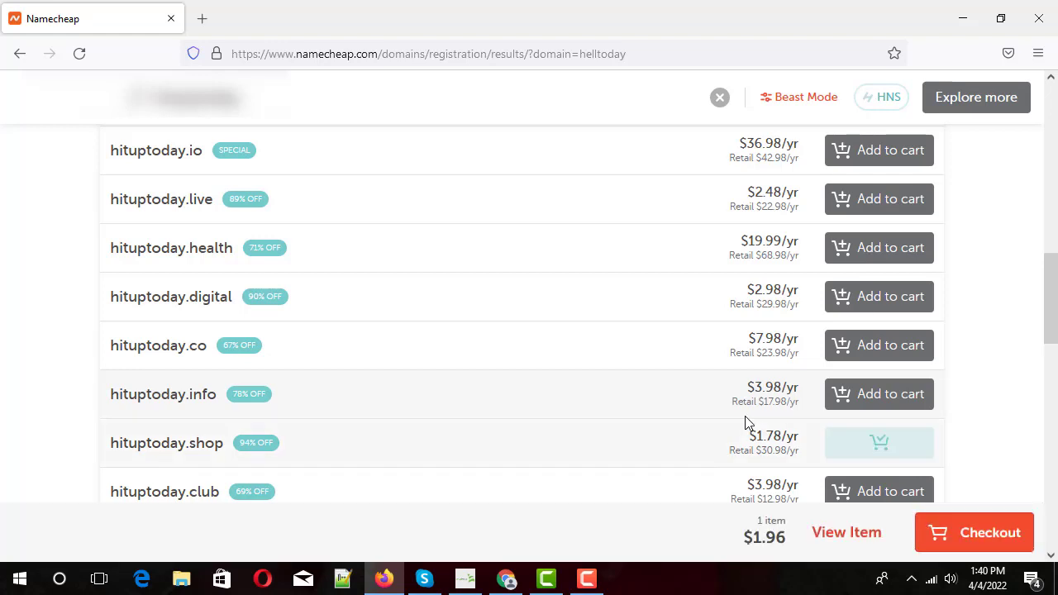
- Proceed to checkout and turn off auto-renew for the hituptoday.shop domain registration
scroll(768, 450, down, 2)
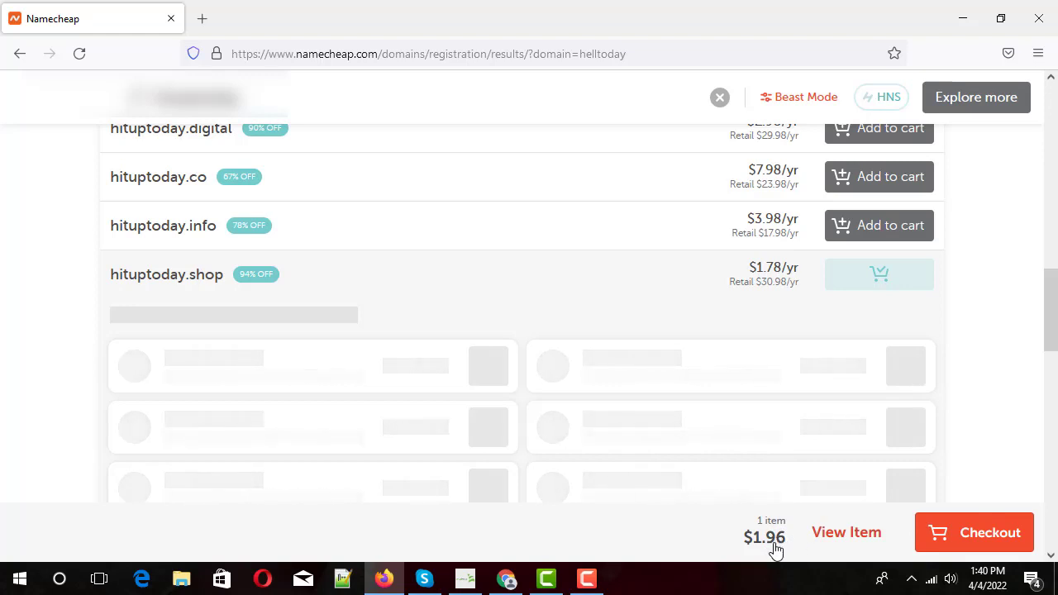
click(972, 546)
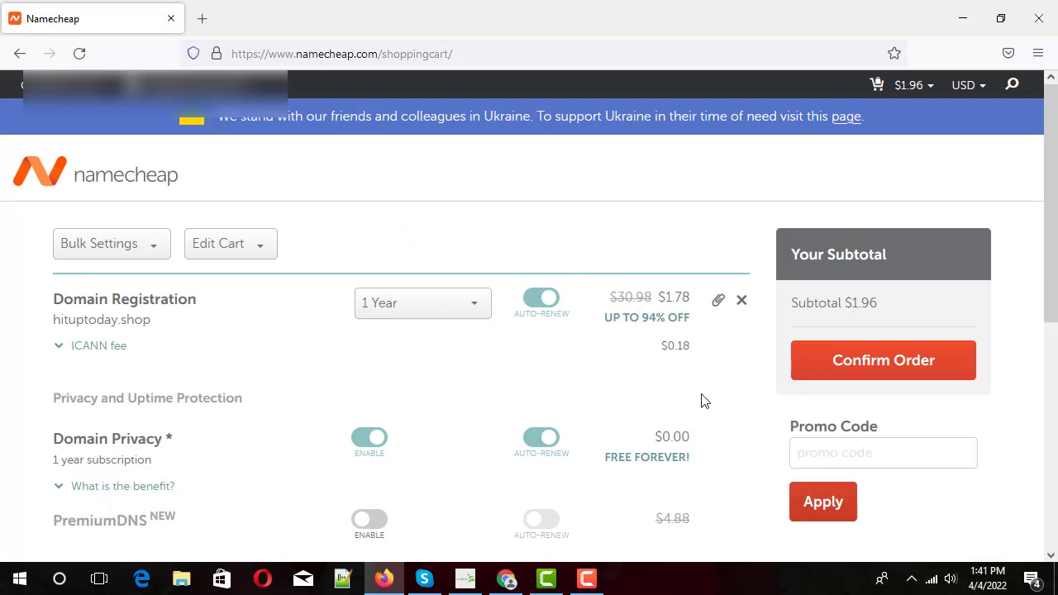
click(545, 300)
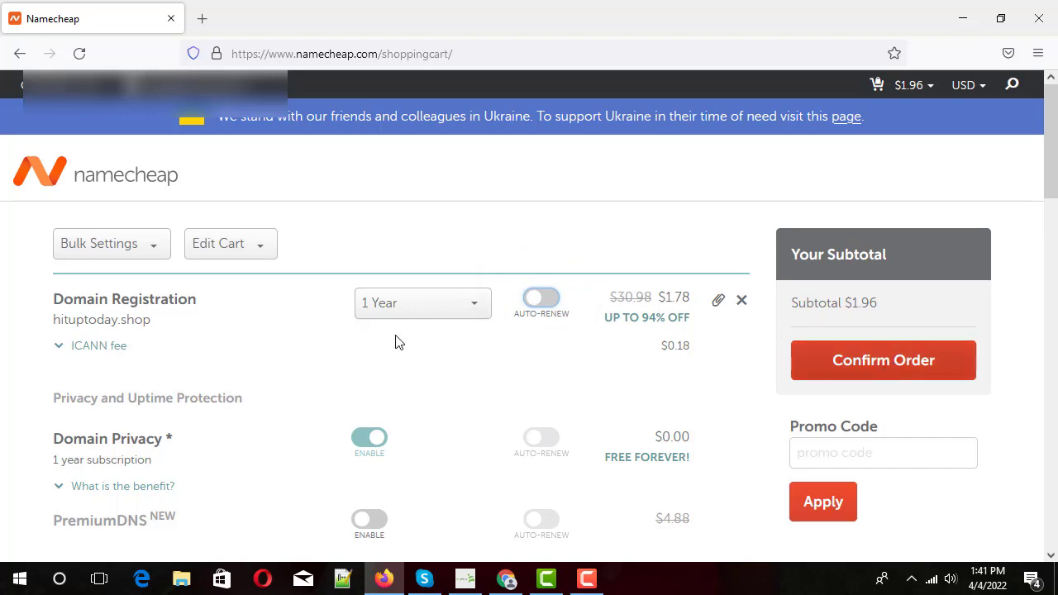
- Review the optional add-ons in the shopping cart without adding any, and confirm the order
scroll(340, 327, down, 4)
scroll(339, 327, down, 8)
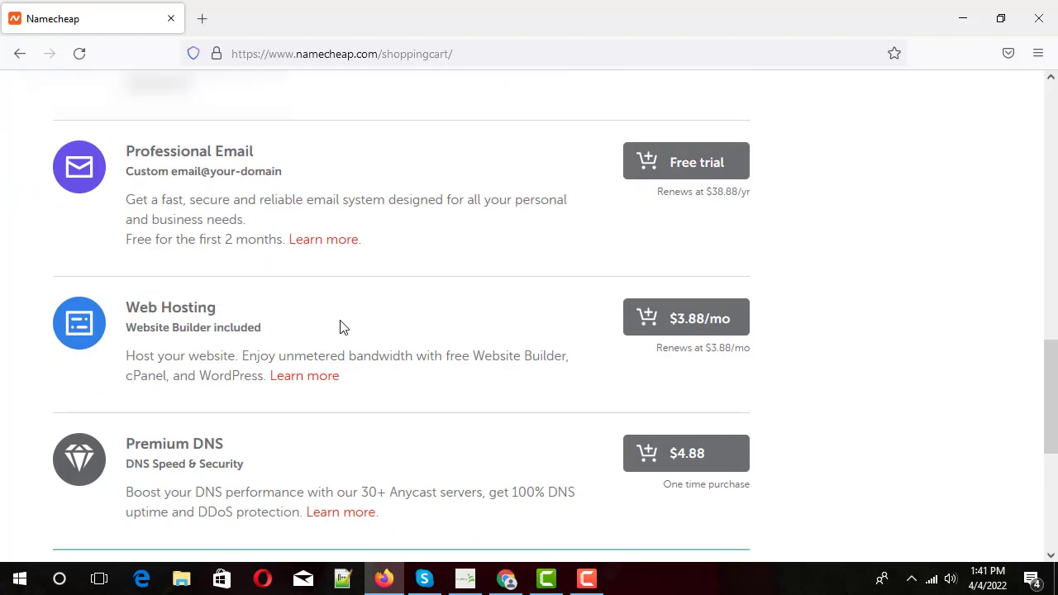
scroll(340, 327, up, 8)
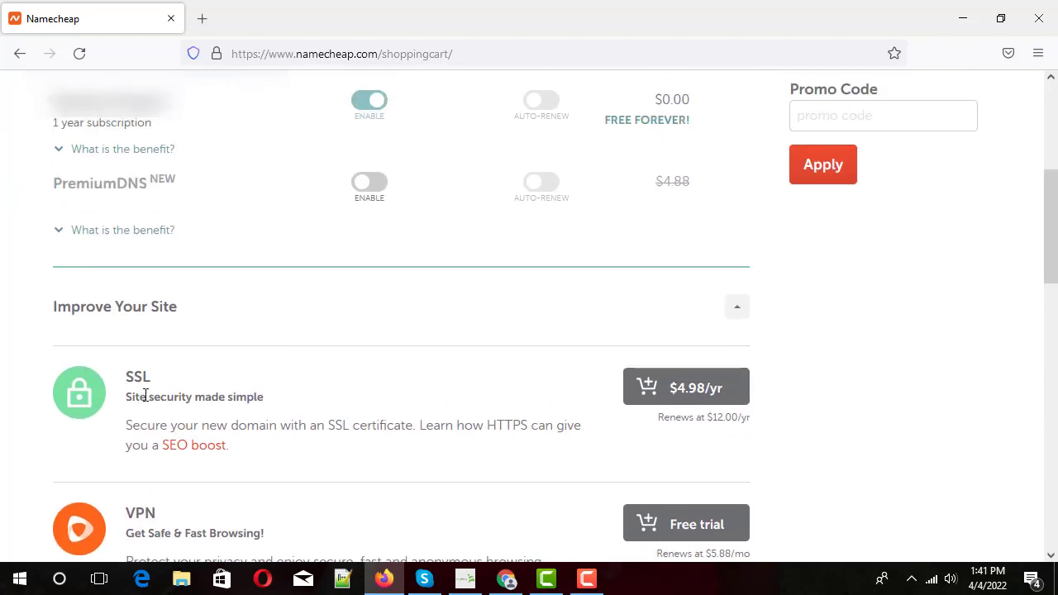
scroll(381, 246, up, 2)
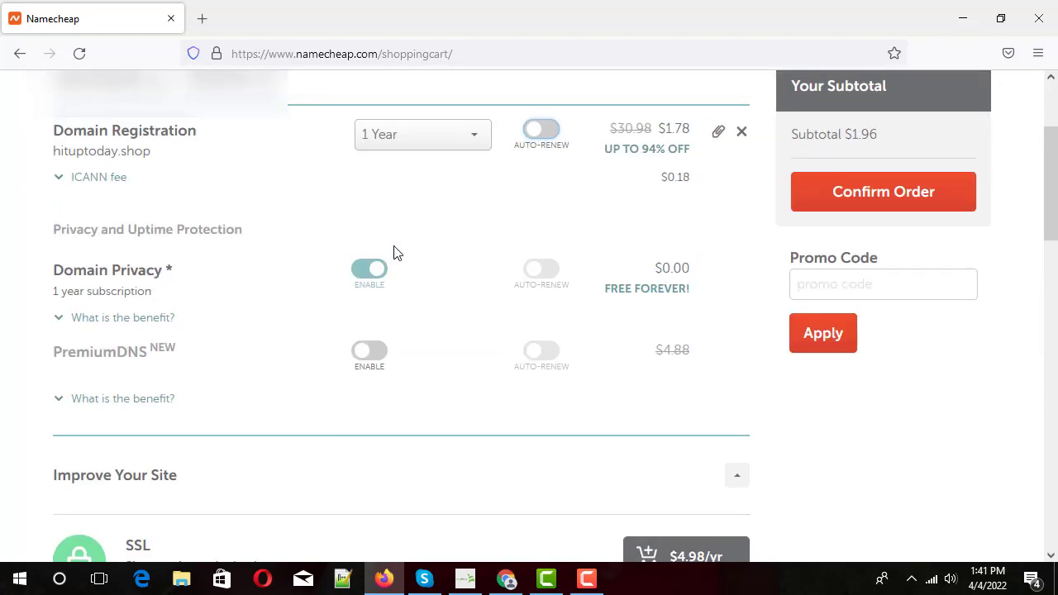
scroll(761, 306, up, 2)
click(900, 370)
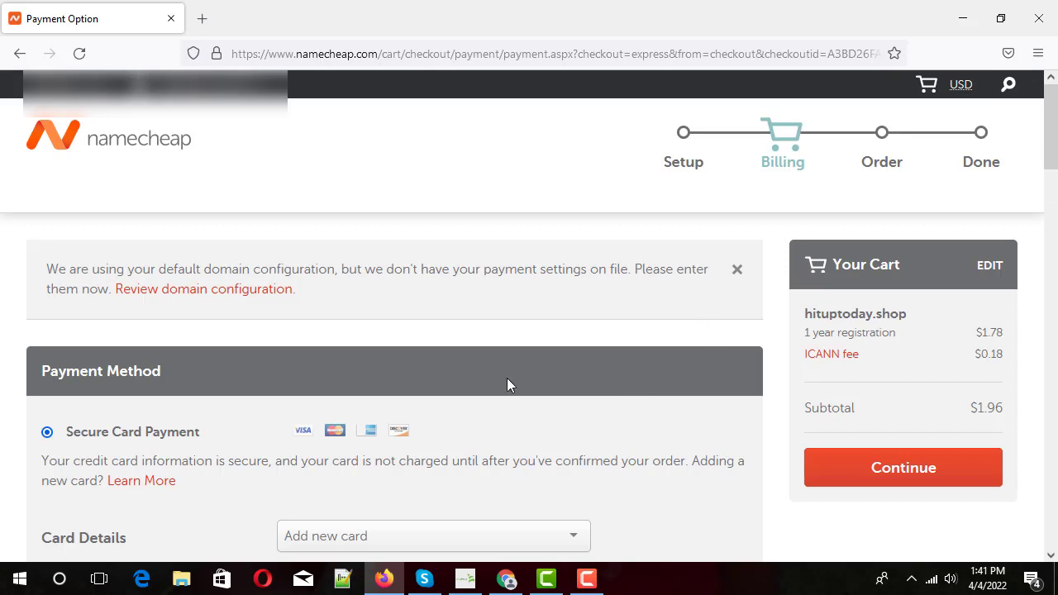
- Review the secure card payment fields and the card billing address on the billing page
scroll(507, 385, down, 3)
scroll(394, 331, down, 2)
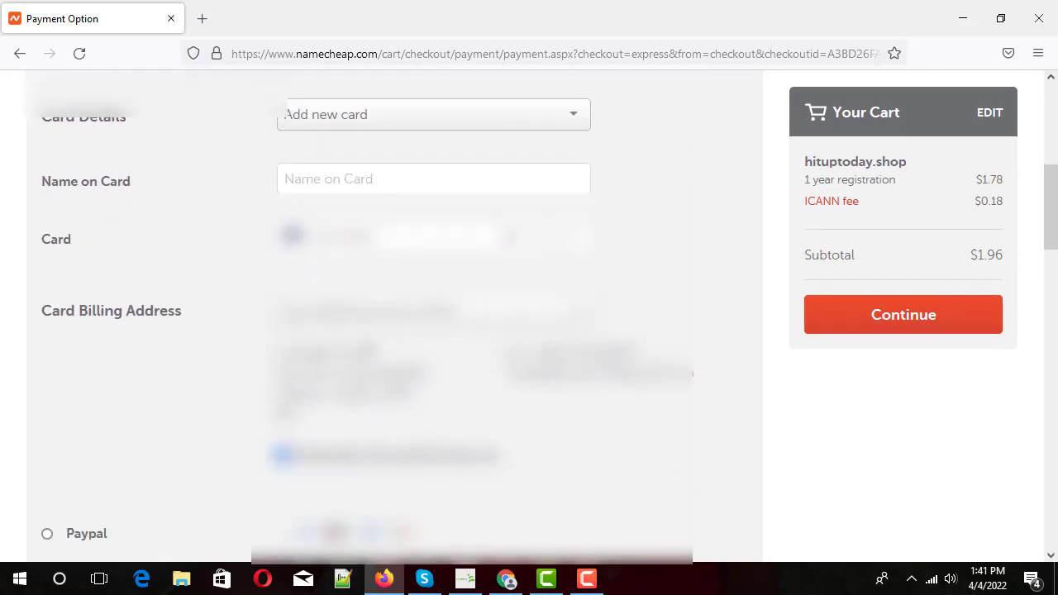
scroll(389, 353, up, 1)
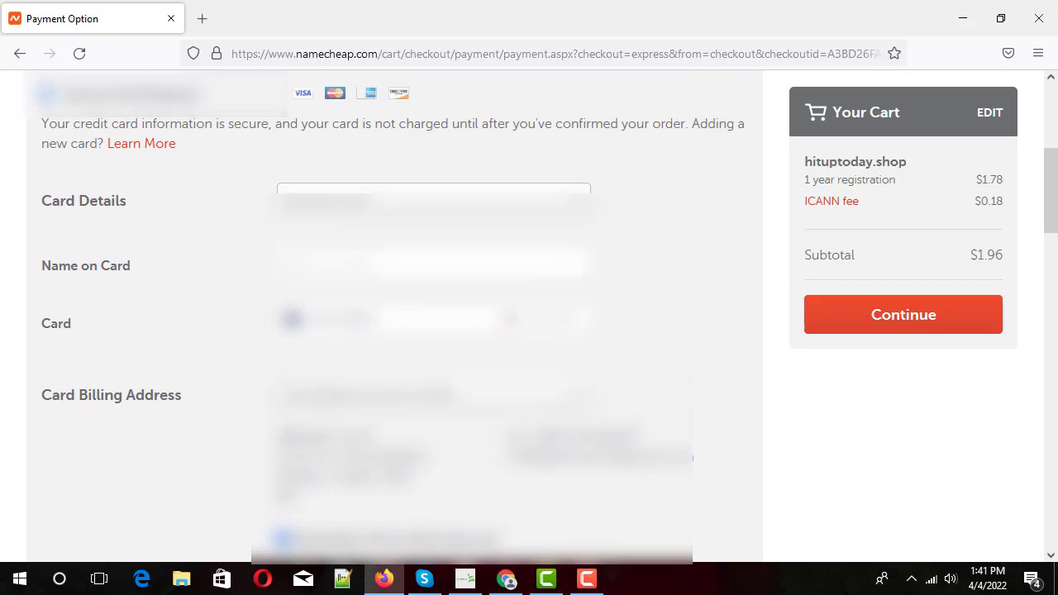
drag(272, 418, 500, 475)
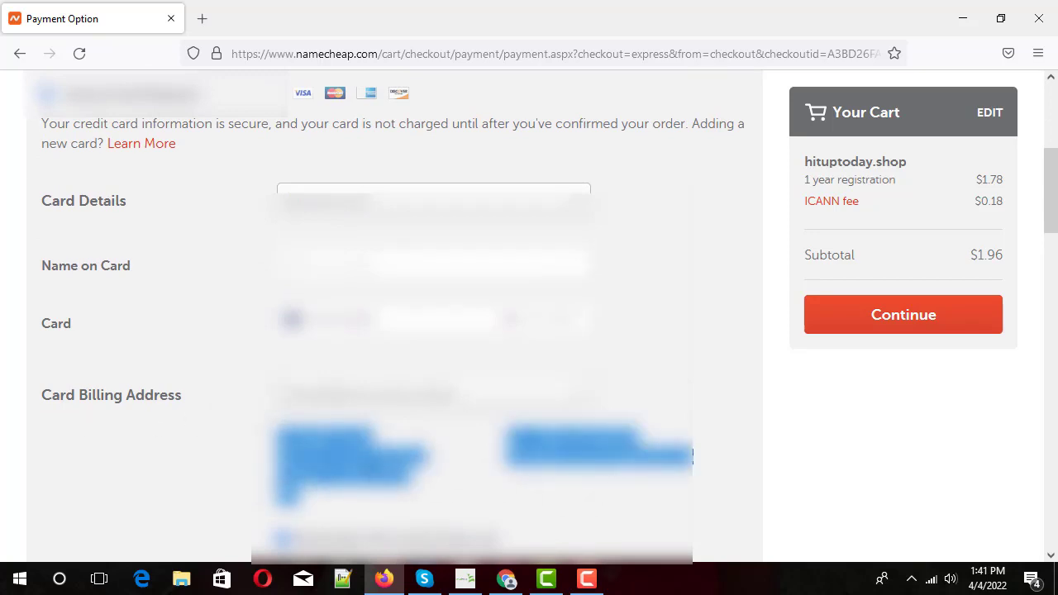
click(357, 450)
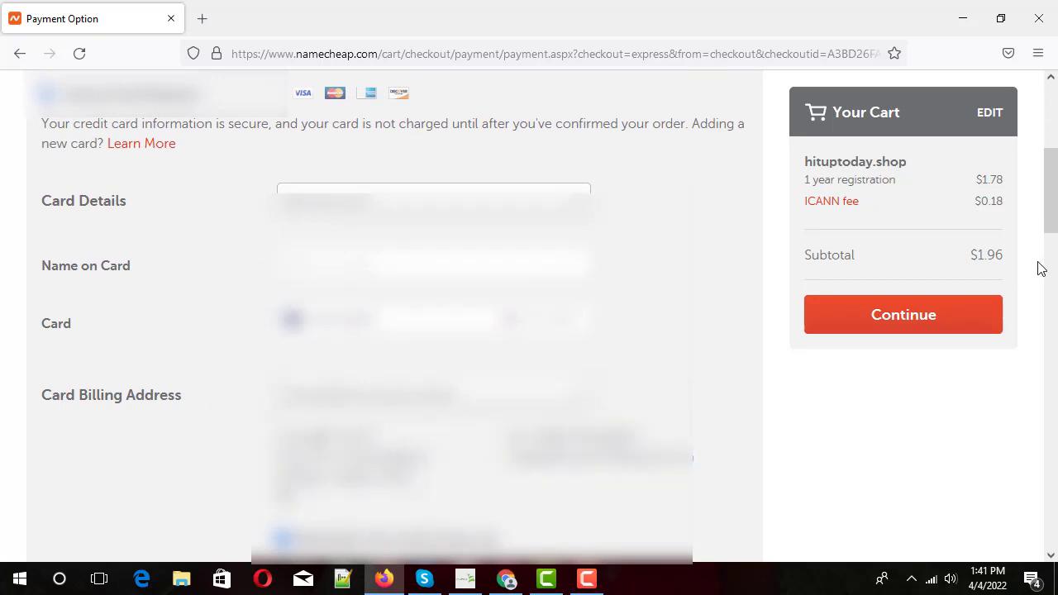
- Choose Account Funds as the payment method, continue to the order review, and pay for the hituptoday.shop order
drag(1052, 225, 1054, 261)
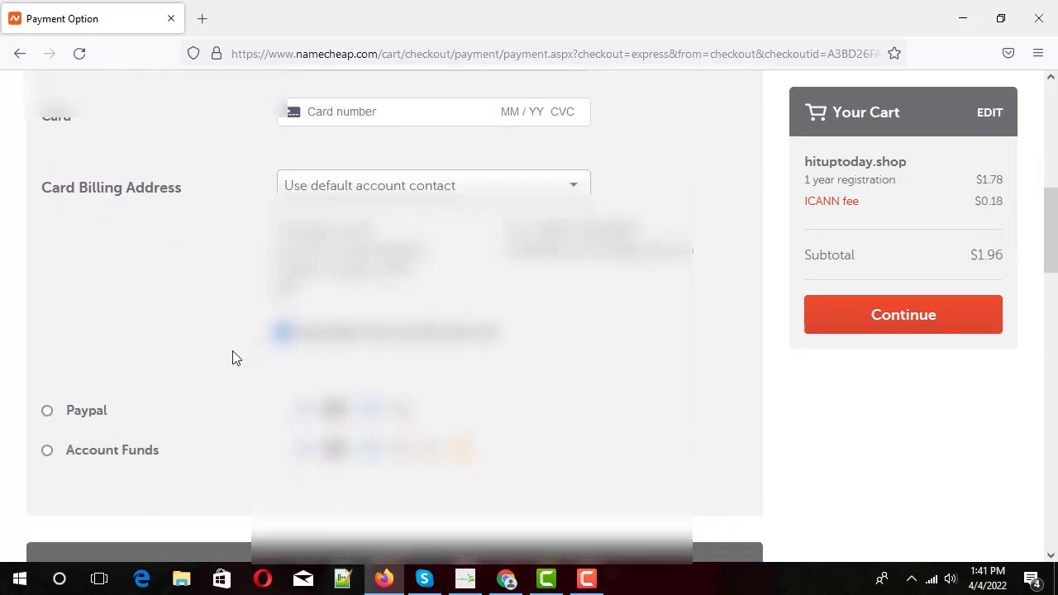
click(48, 452)
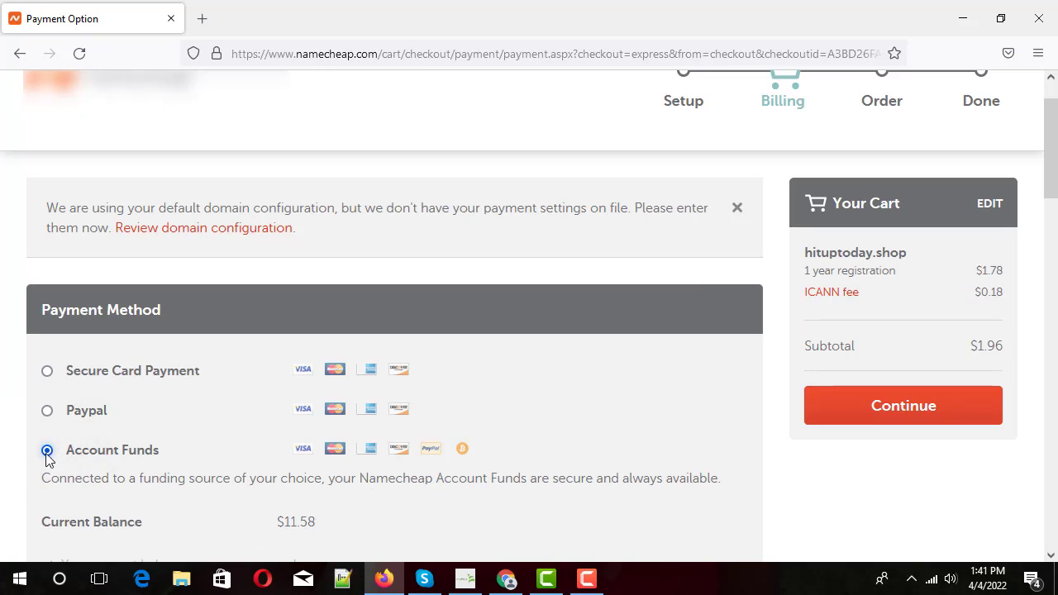
click(859, 407)
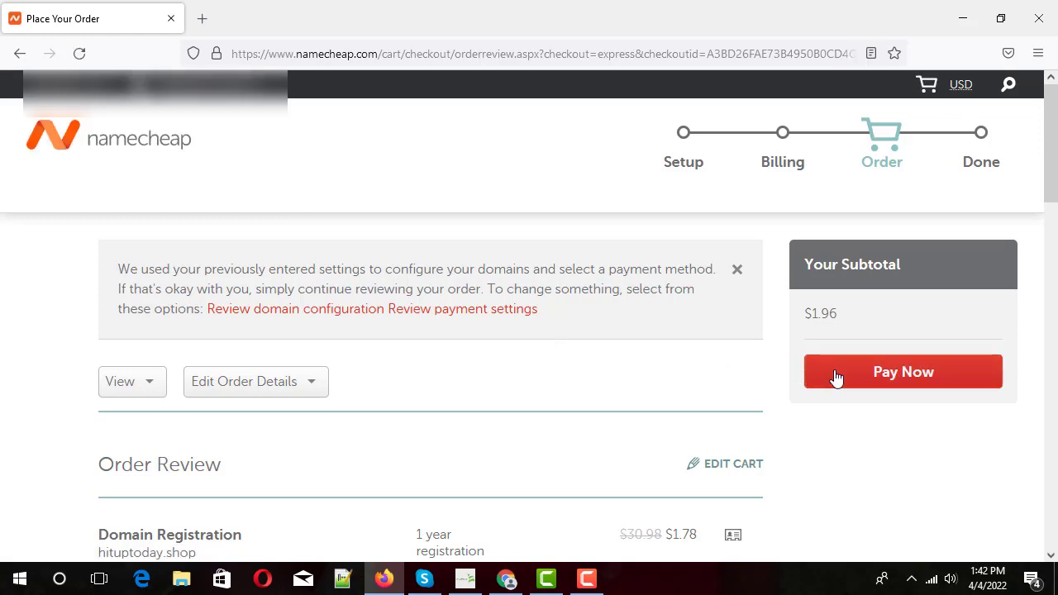
click(882, 378)
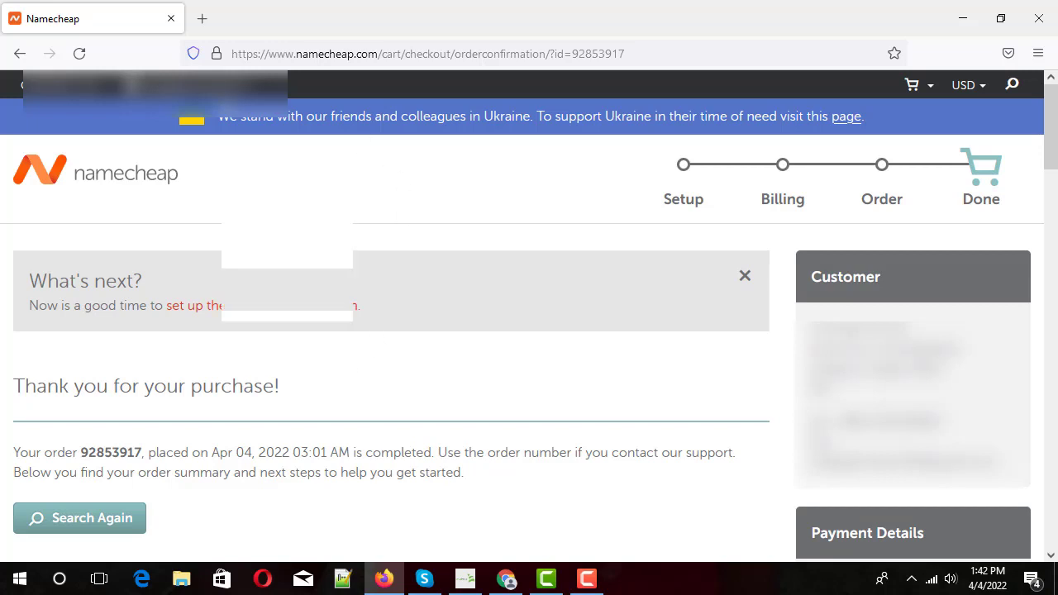
- Open the account dashboard and check the remaining account balance
mouse_move(190, 85)
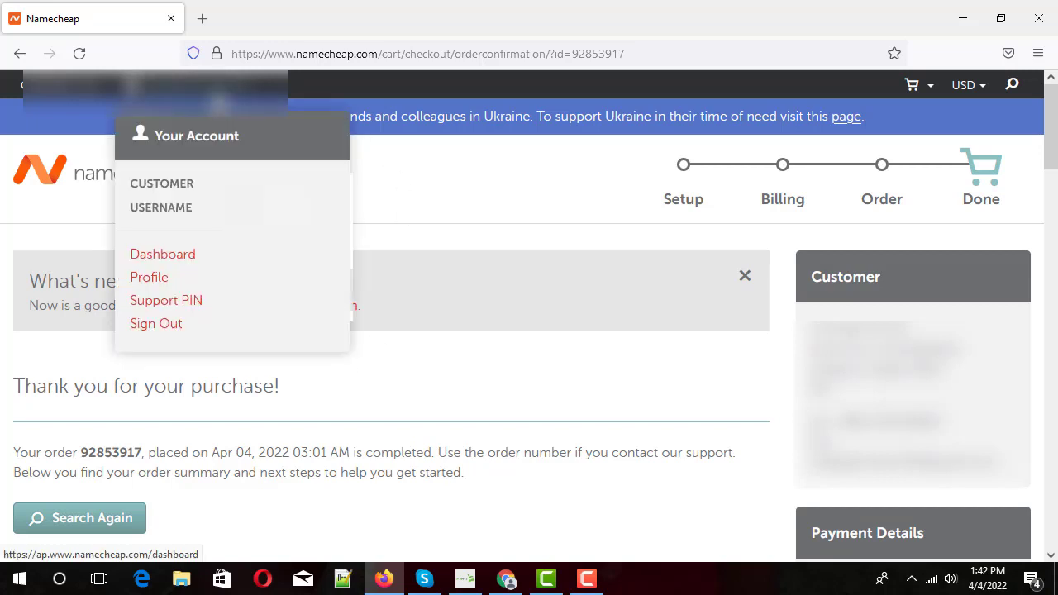
click(166, 254)
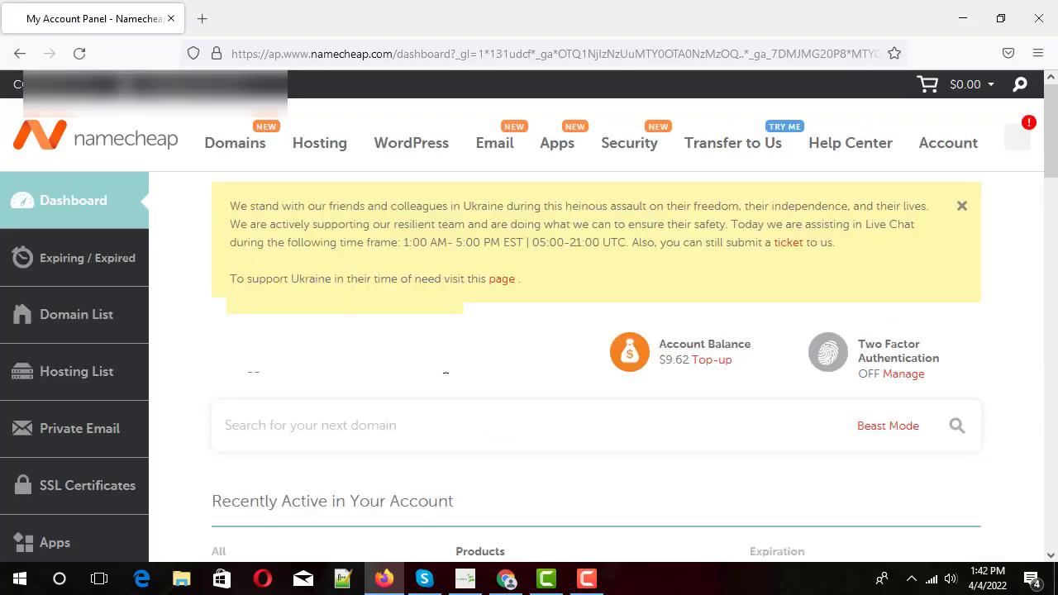
scroll(468, 353, down, 2)
scroll(464, 348, down, 2)
scroll(603, 323, up, 4)
drag(661, 359, 700, 367)
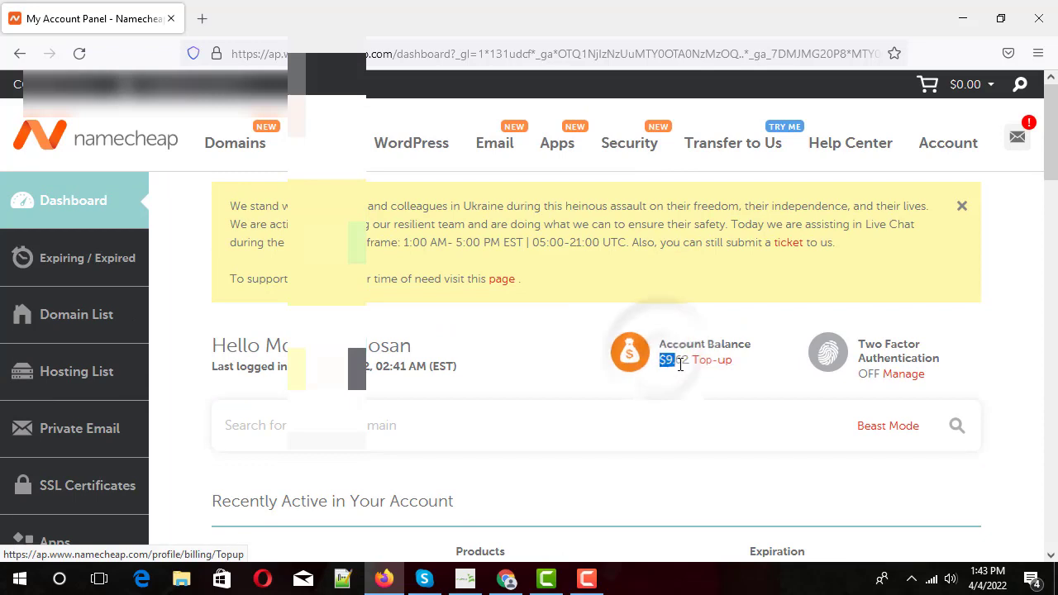
click(680, 366)
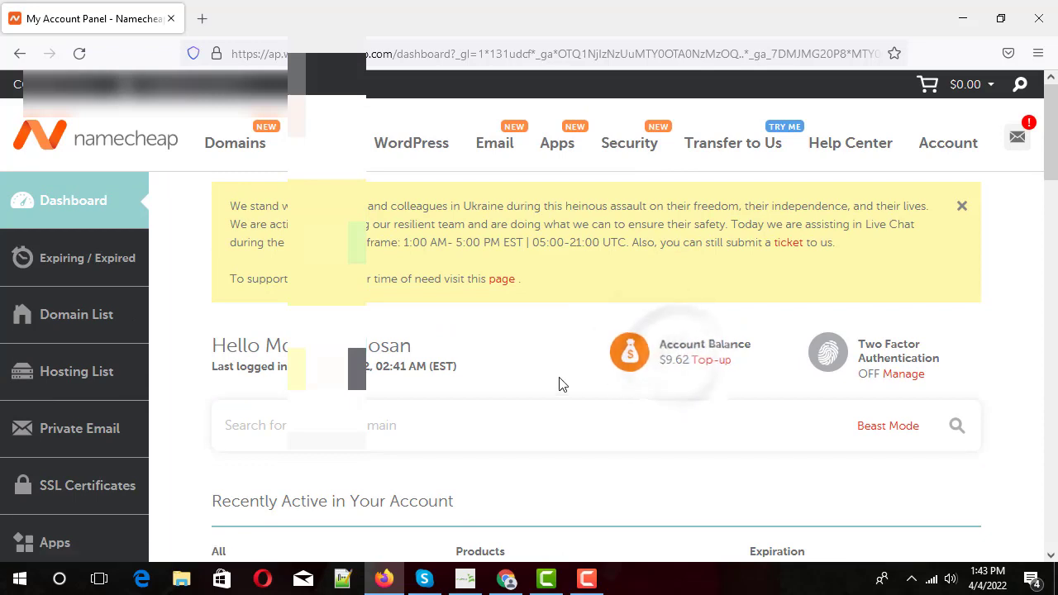
- Examine the hituptoday.shop entry in the dashboard's list of recently active products
scroll(514, 335, down, 2)
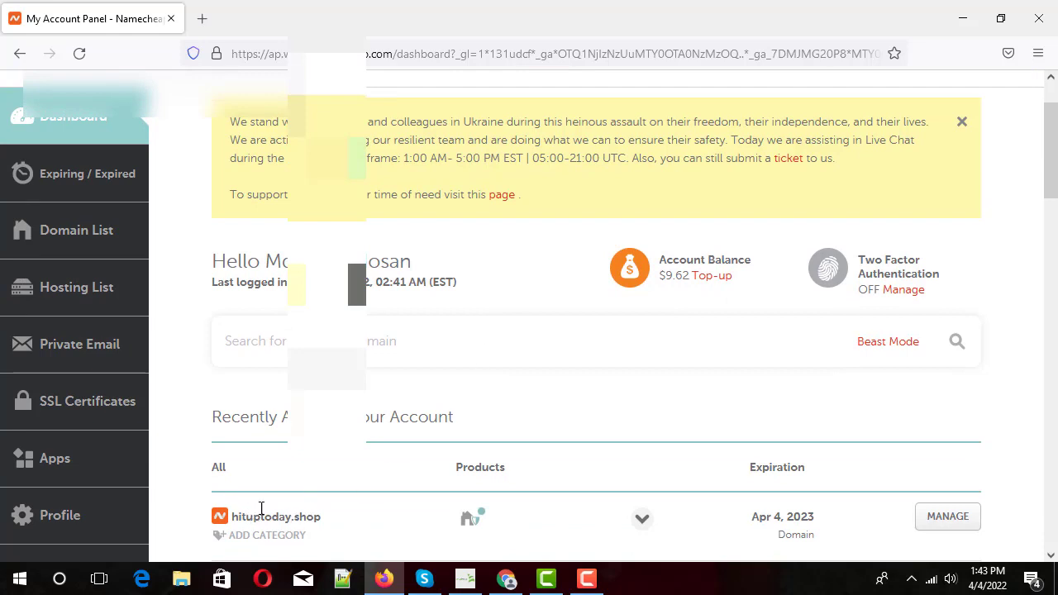
scroll(348, 489, down, 2)
scroll(345, 485, up, 2)
triple_click(321, 517)
click(307, 535)
click(583, 467)
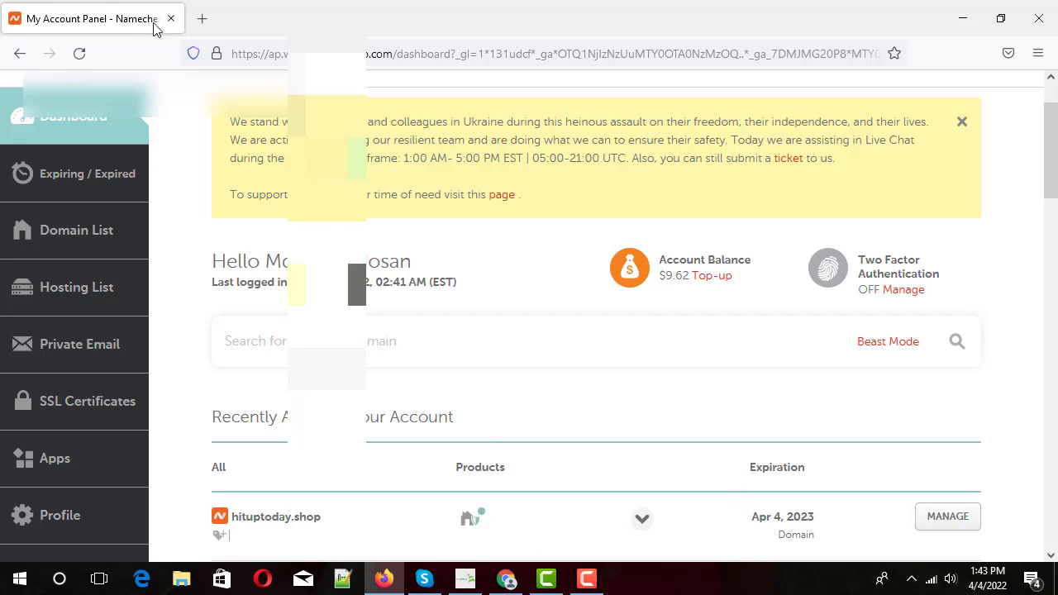
- Open the management page for the hituptoday.shop domain
click(944, 527)
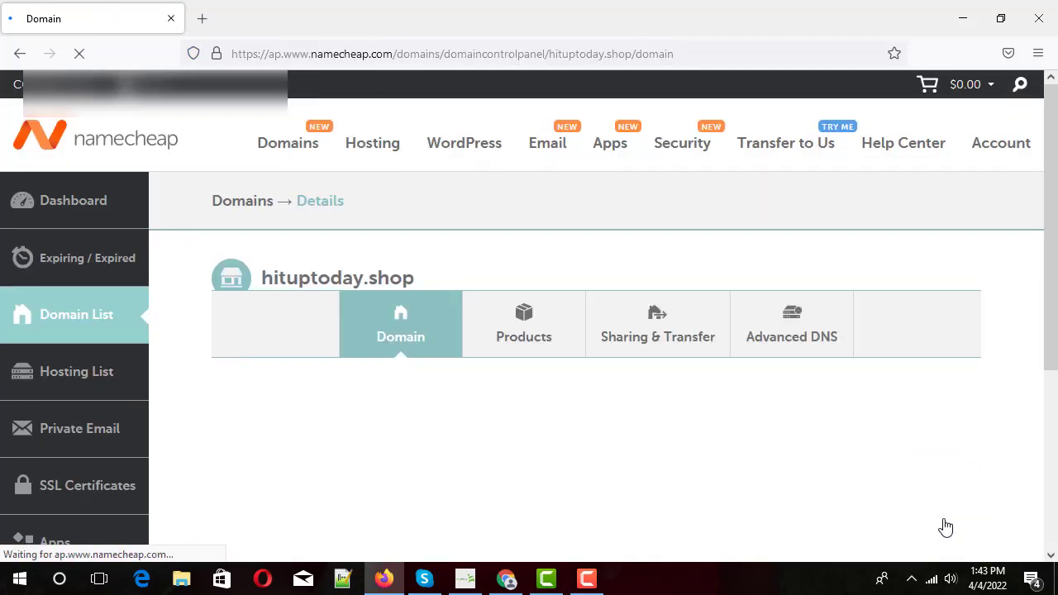
scroll(542, 386, down, 2)
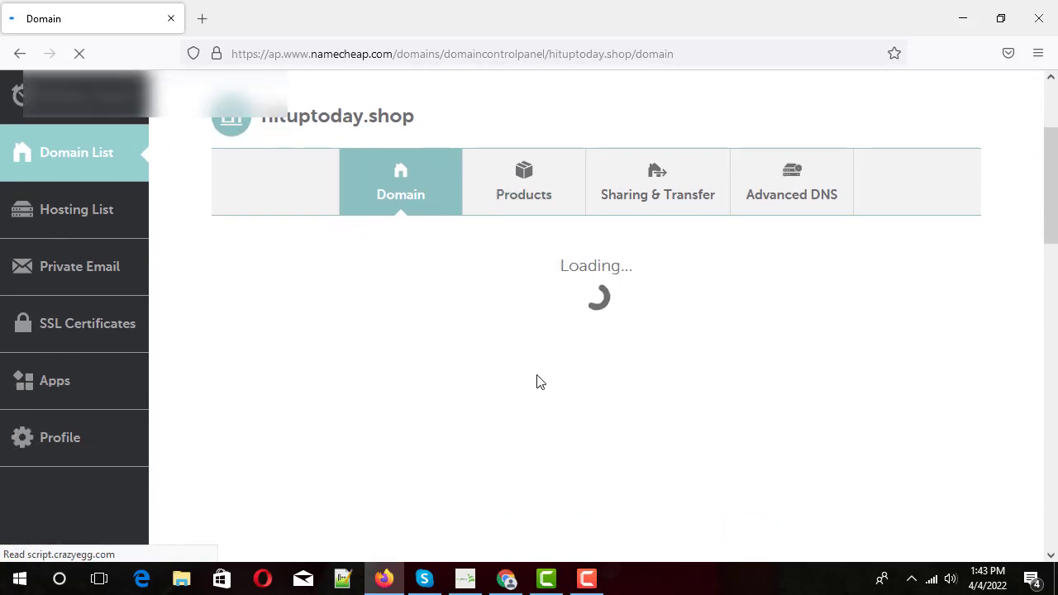
scroll(538, 382, up, 1)
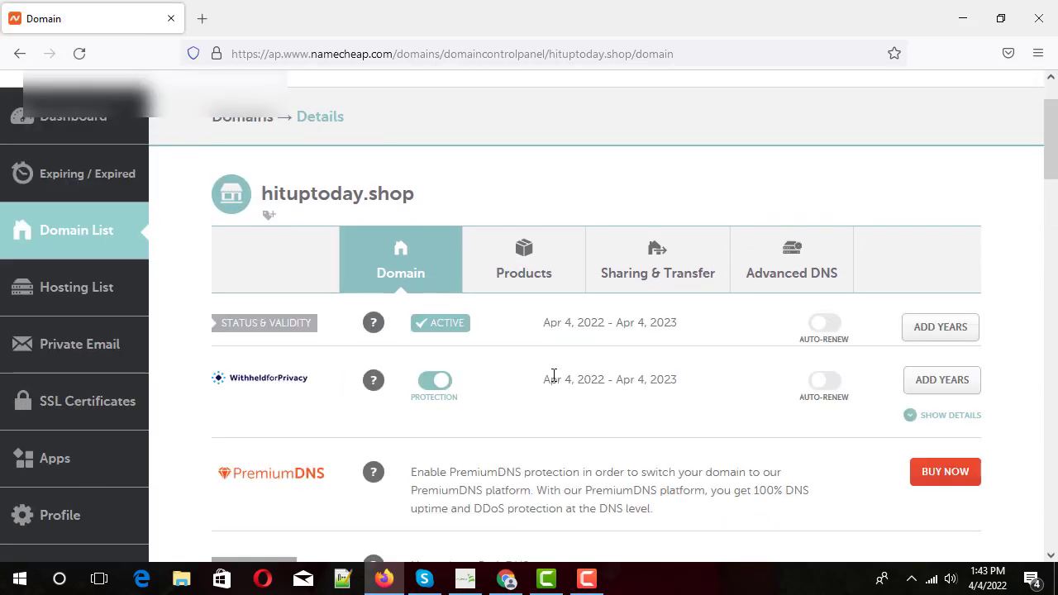
- Copy Facebook's web address from a new browser tab and save it as the redirect destination URL for hituptoday.shop
scroll(550, 380, down, 3)
triple_click(734, 447)
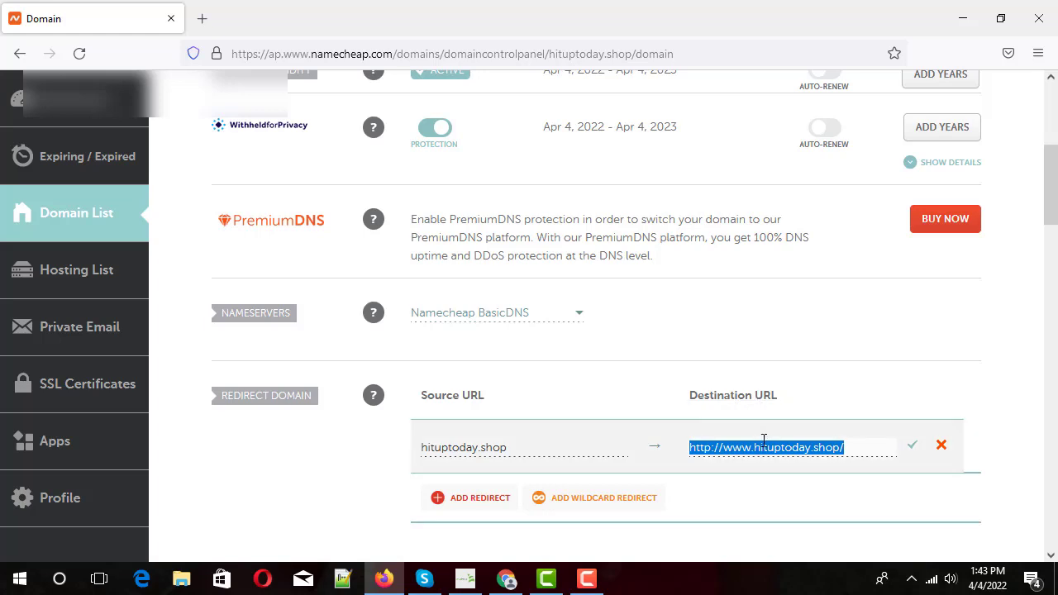
click(203, 18)
click(470, 431)
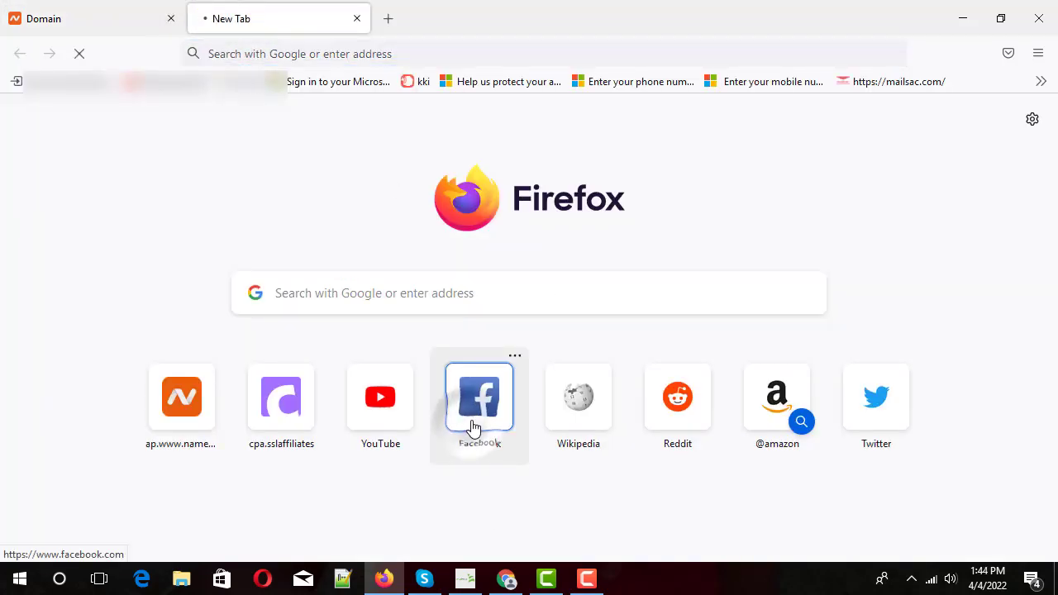
click(359, 53)
triple_click(358, 53)
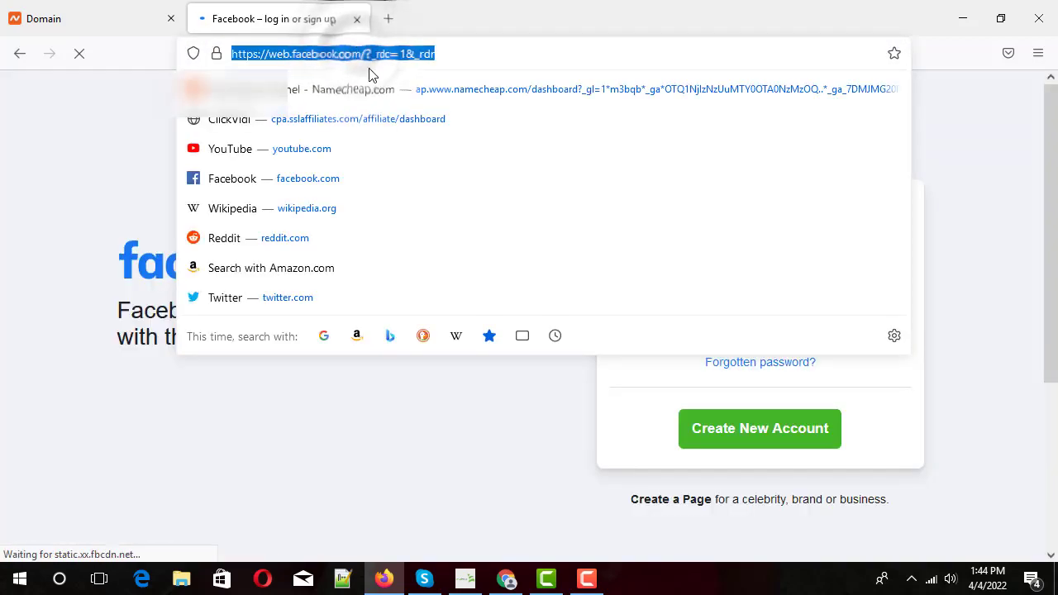
right_click(360, 53)
click(388, 124)
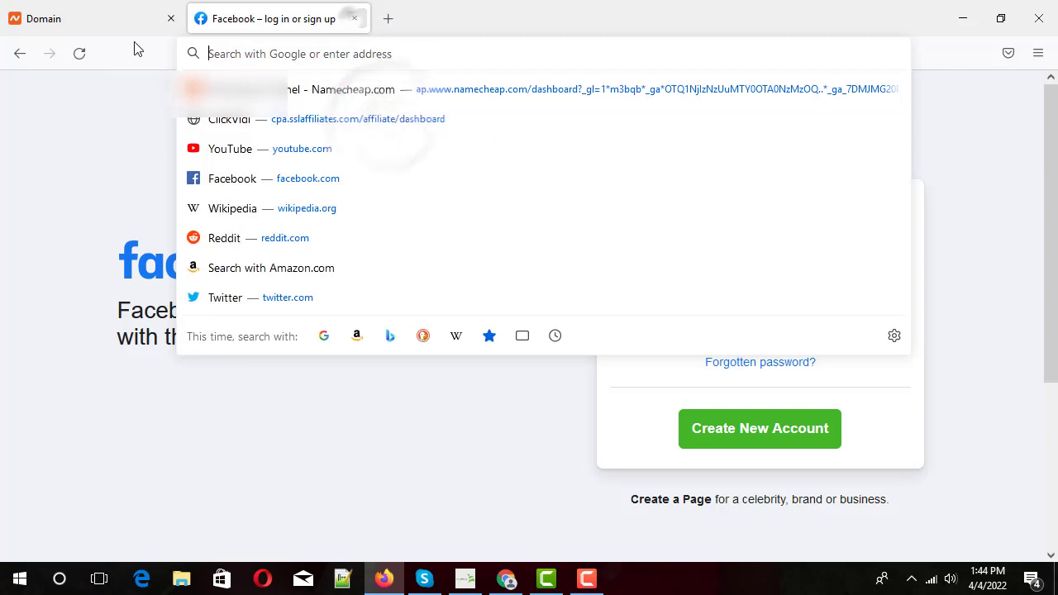
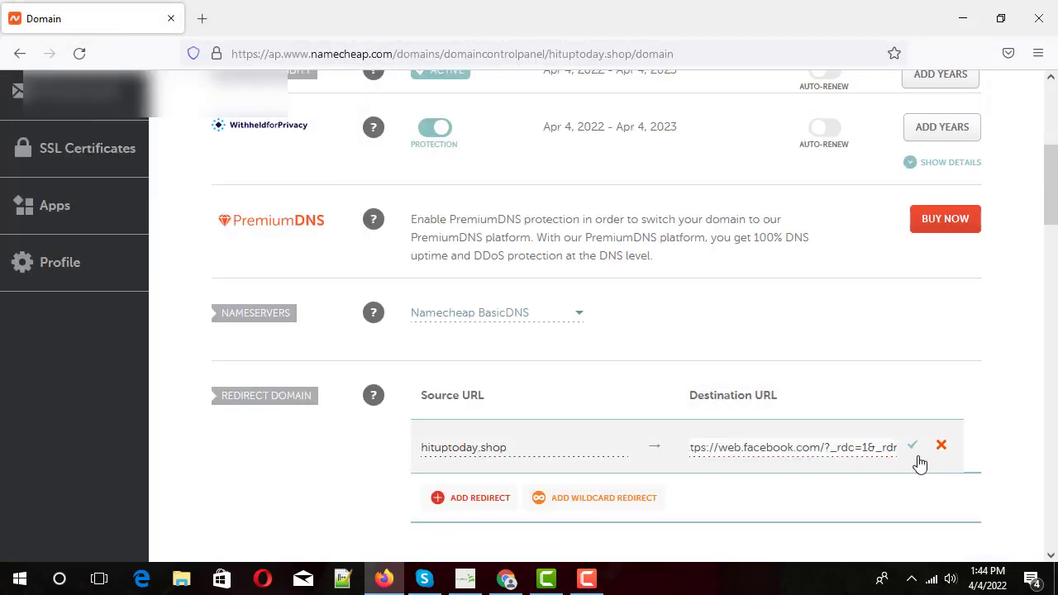
click(913, 447)
click(915, 447)
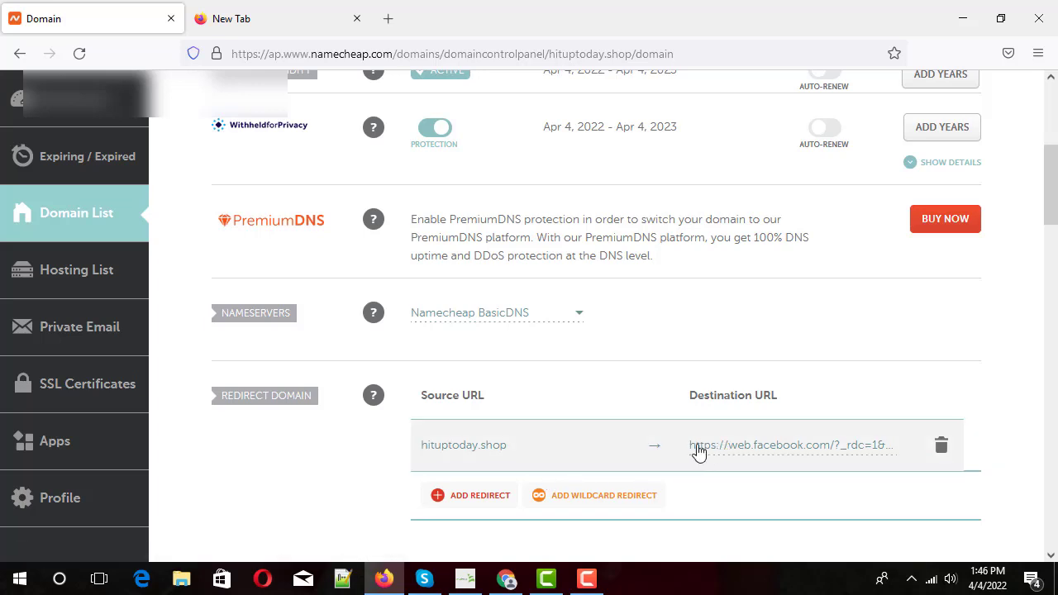
- Select the domain name hituptoday.shop in the heading of its details page
scroll(600, 450, up, 3)
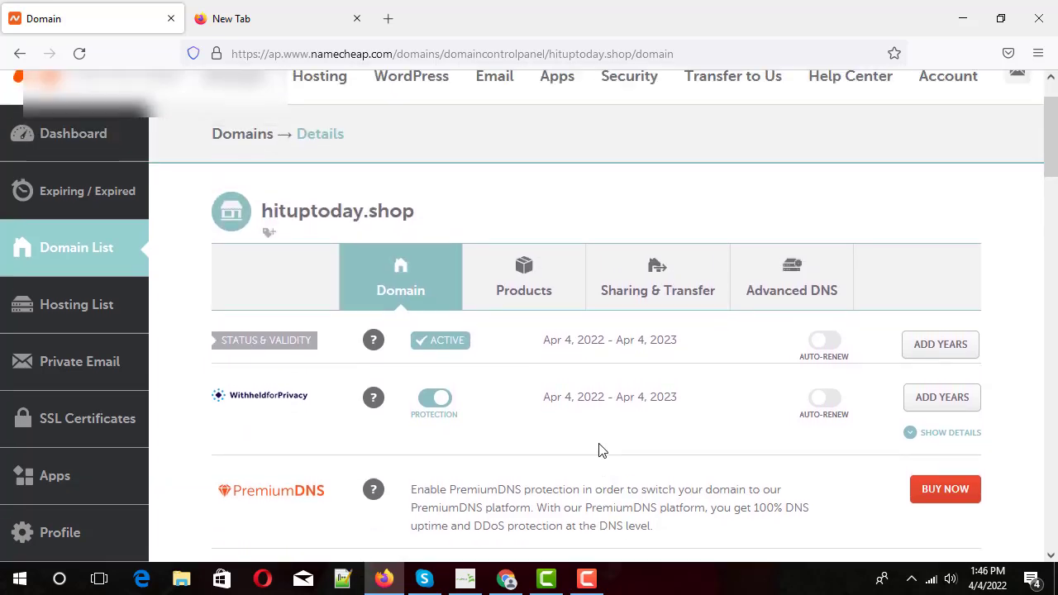
scroll(423, 296, up, 1)
drag(395, 283, 261, 281)
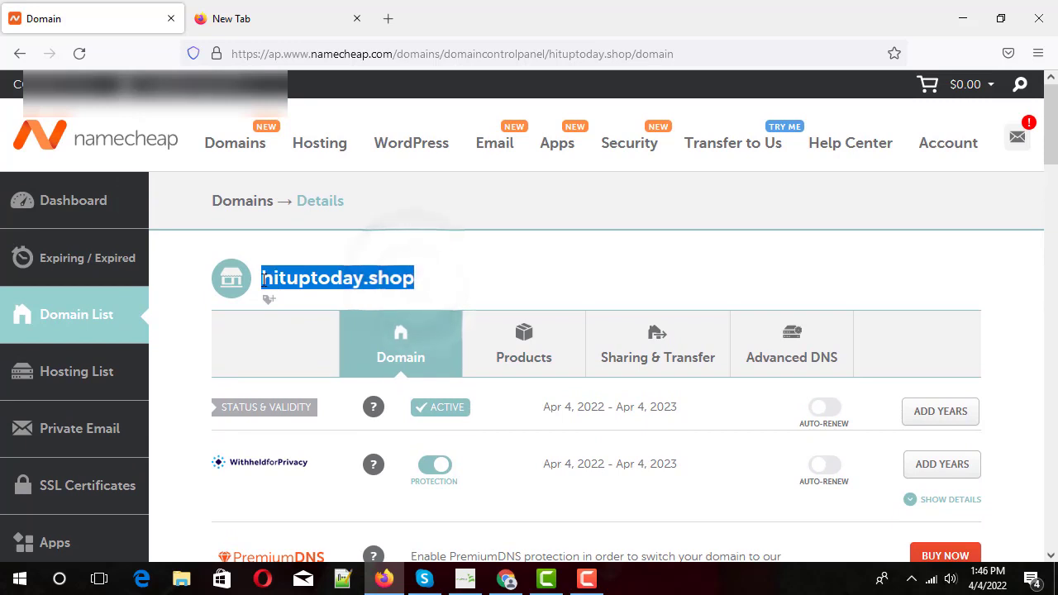
click(285, 277)
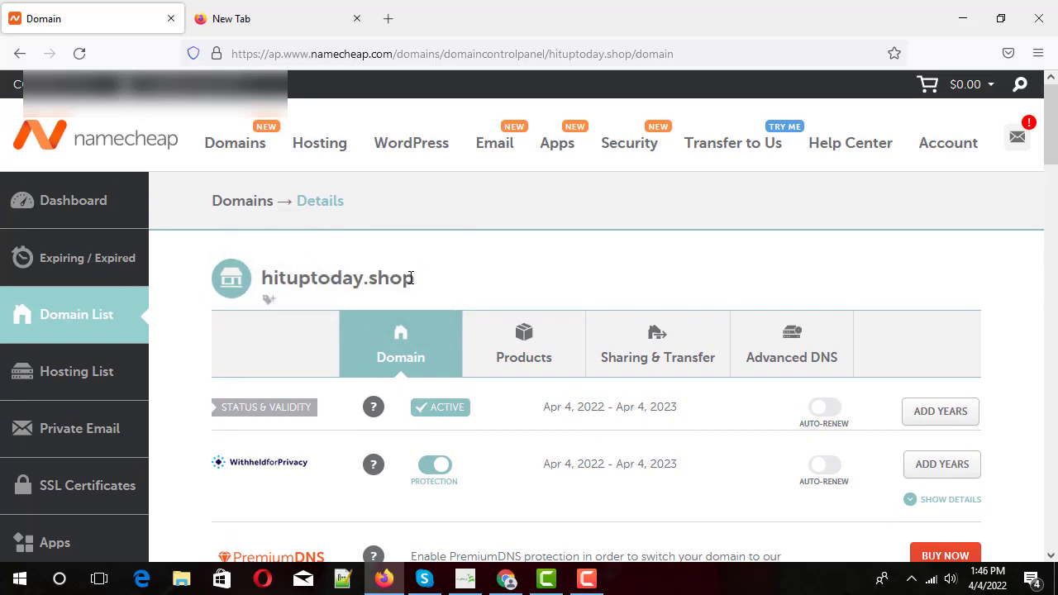
drag(415, 277, 262, 280)
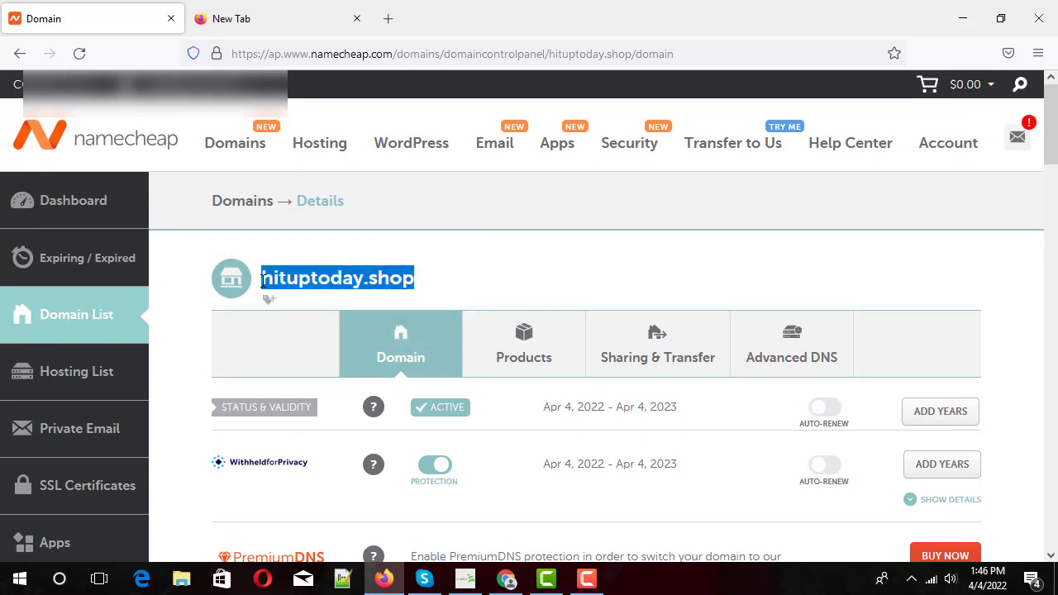